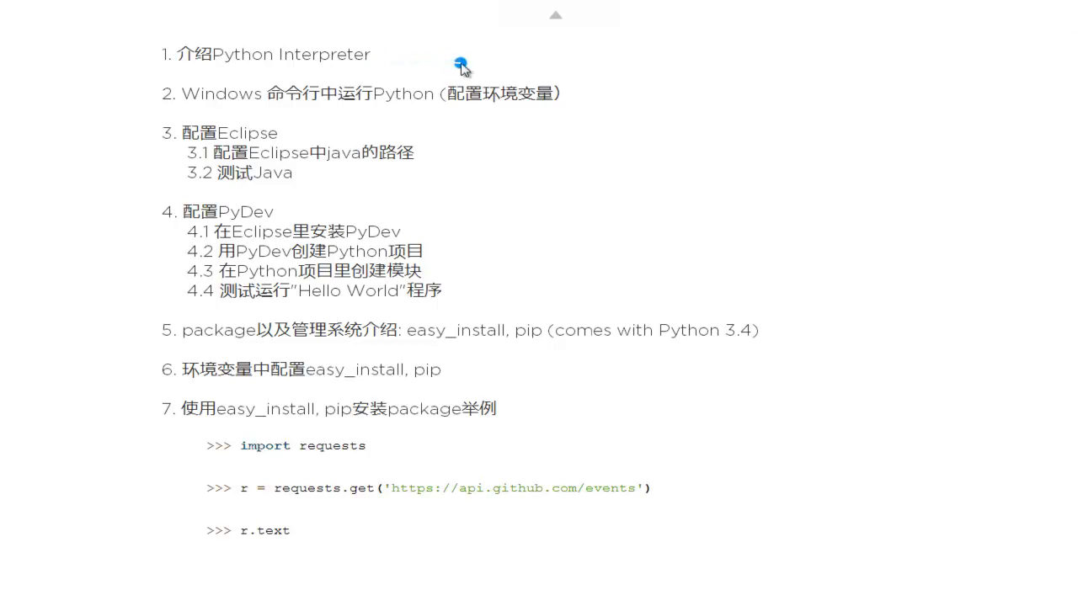
Leave the lesson outline presentation and open the Python34 folder on Local Disk (C:) in a maximized window
{"action": "key", "text": "Escape"}
{"action": "left_click", "coordinate": [21, 594]}
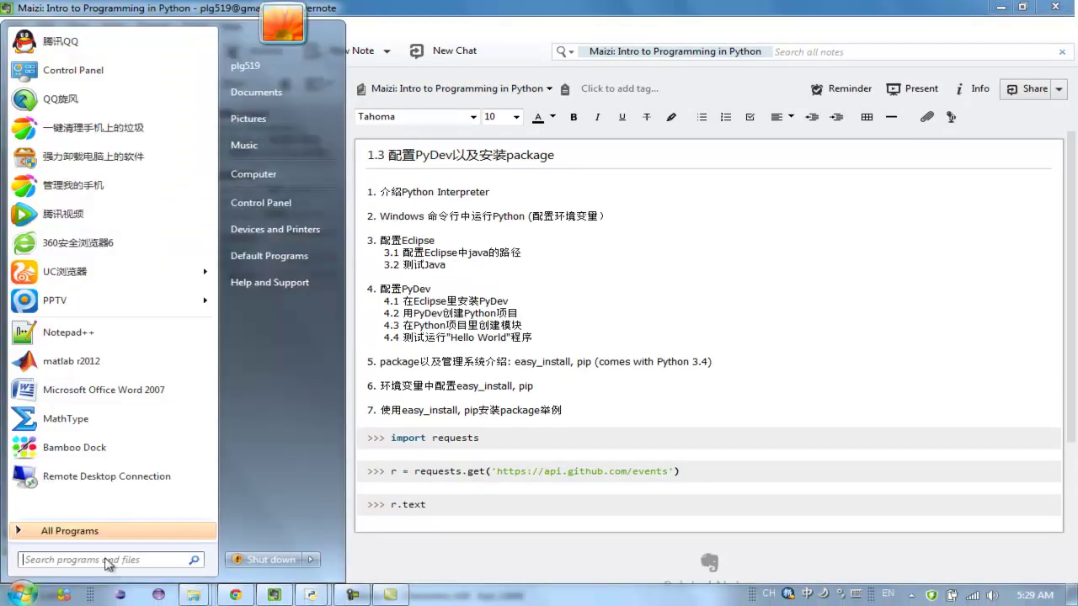
{"action": "left_click", "coordinate": [254, 173]}
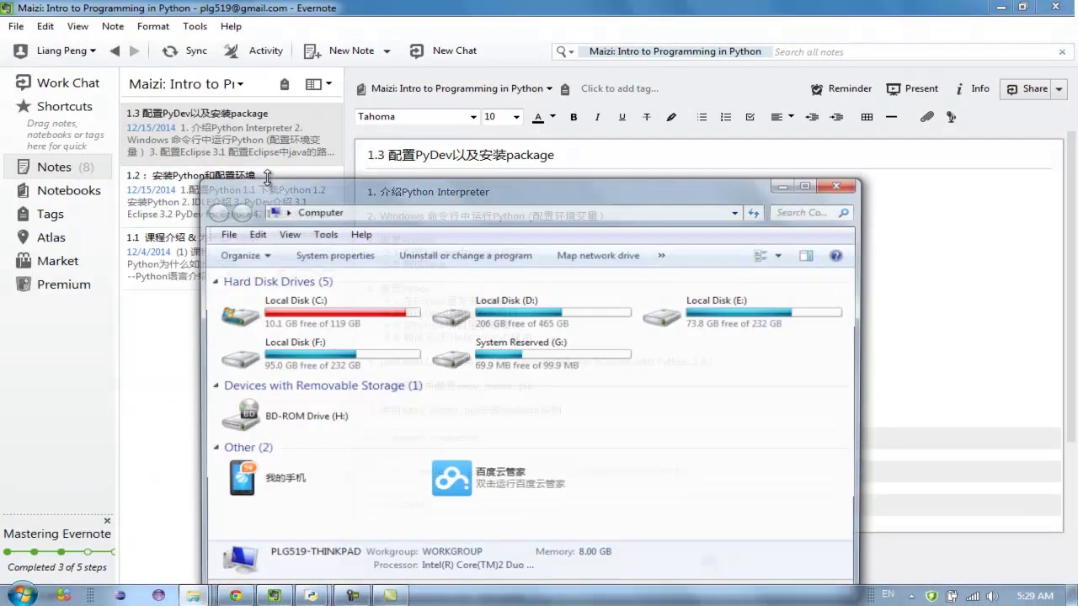
{"action": "double_click", "coordinate": [373, 318]}
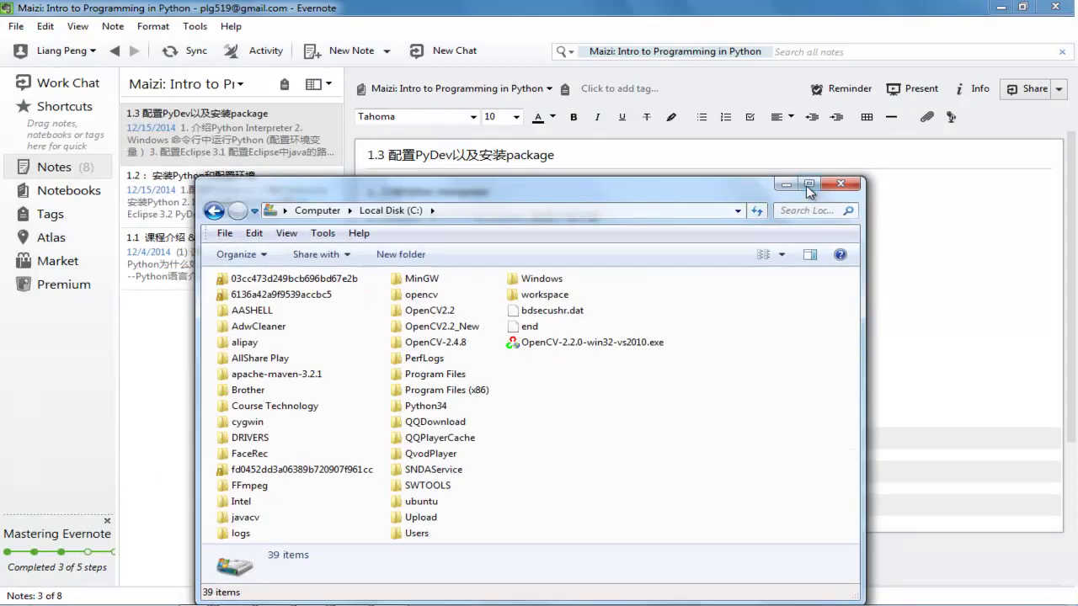
{"action": "double_click", "coordinate": [806, 186]}
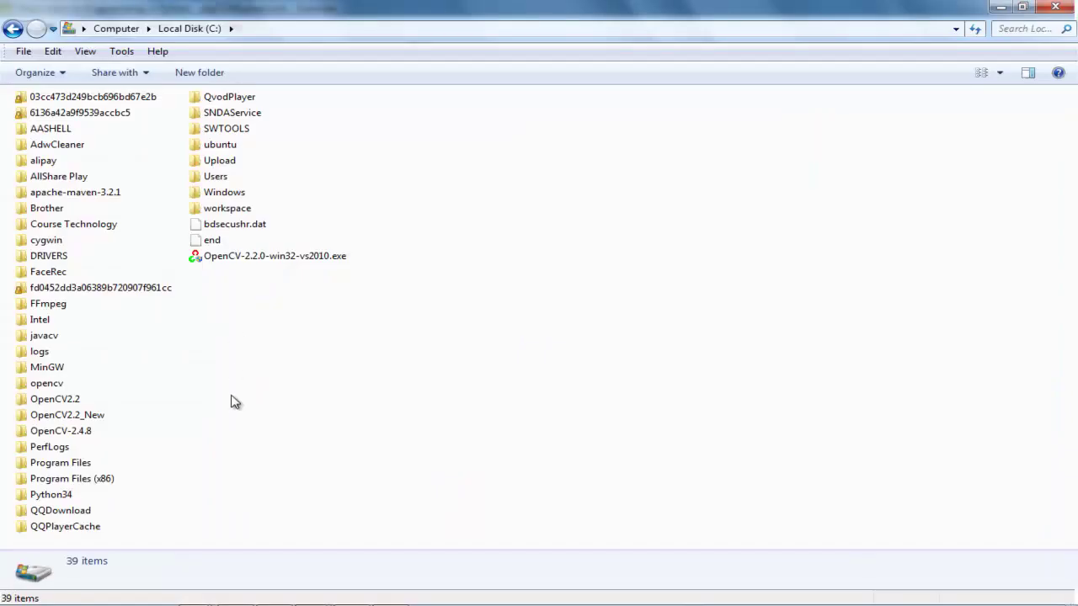
{"action": "double_click", "coordinate": [45, 499]}
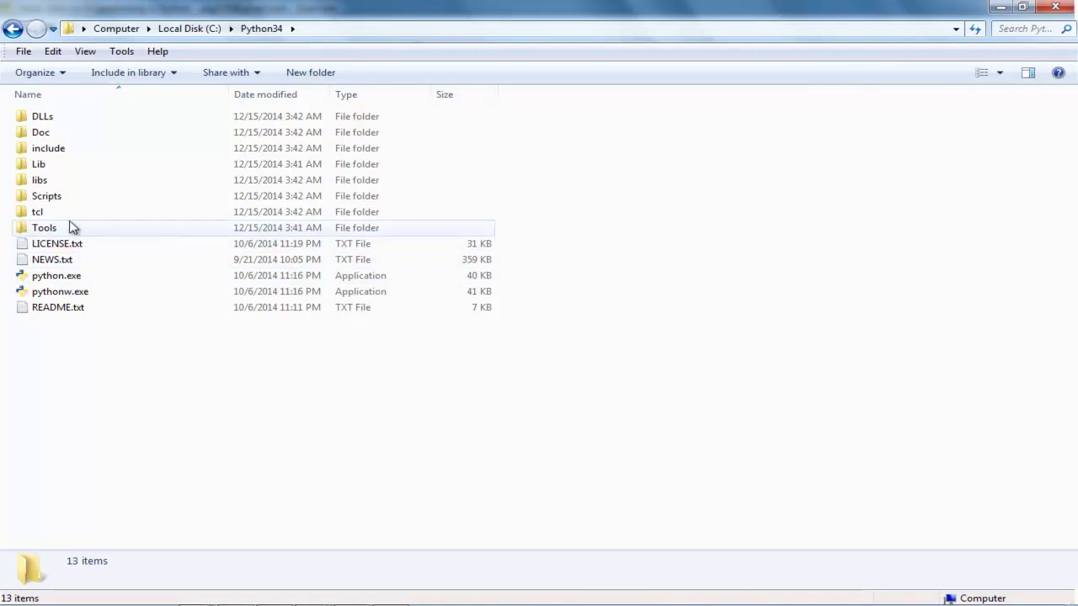
{"action": "mouse_move", "coordinate": [37, 283]}
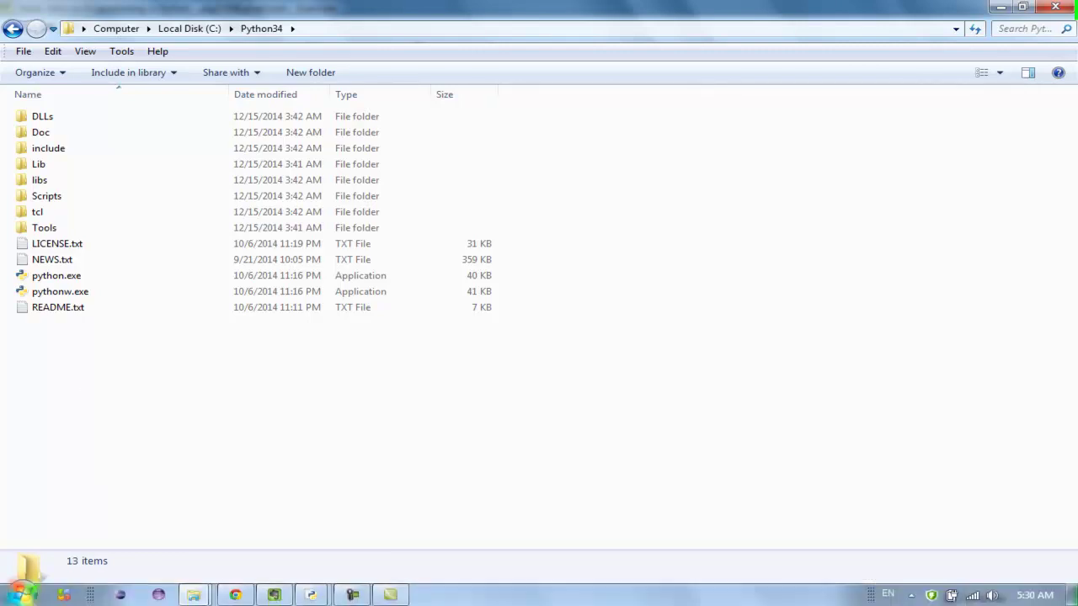
Open a command prompt with cmd and move its window so the Python34 file list stays visible
{"action": "left_click", "coordinate": [4, 600]}
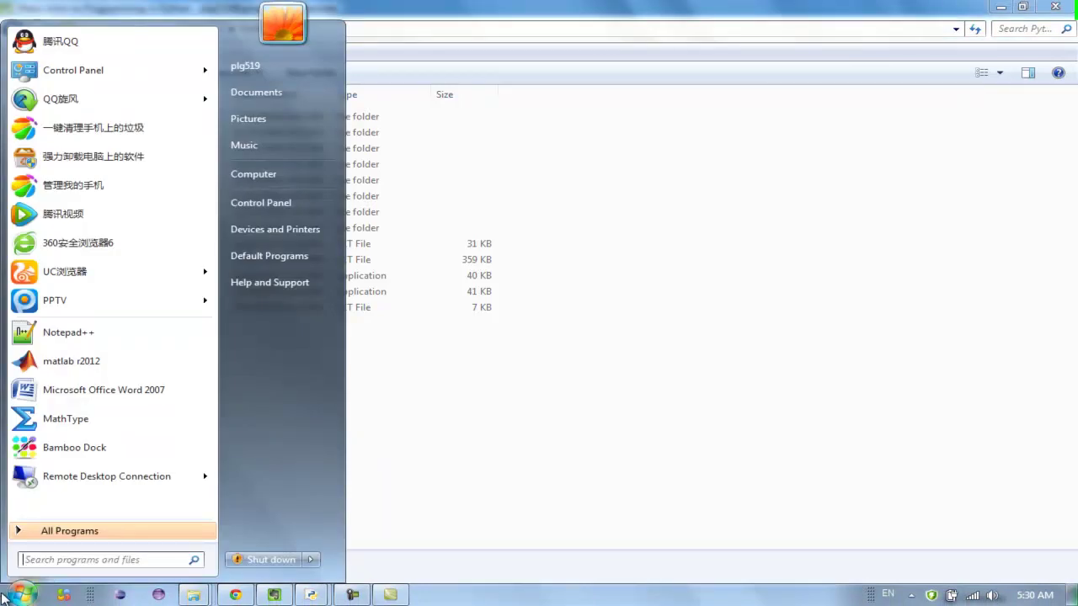
{"action": "type", "text": "cm"}
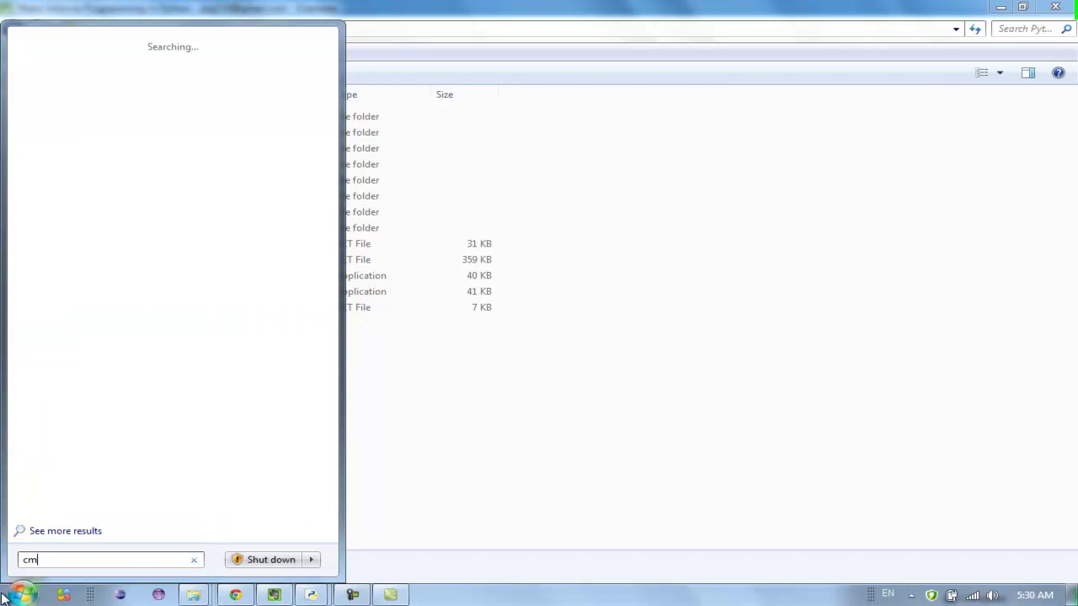
{"action": "type", "text": "d"}
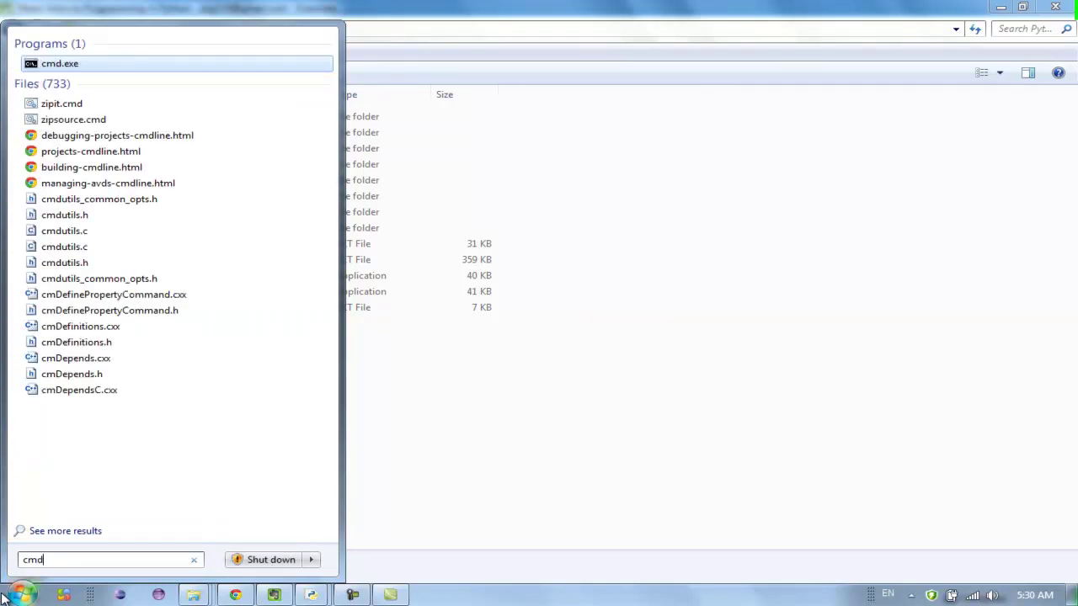
{"action": "key", "text": "Return"}
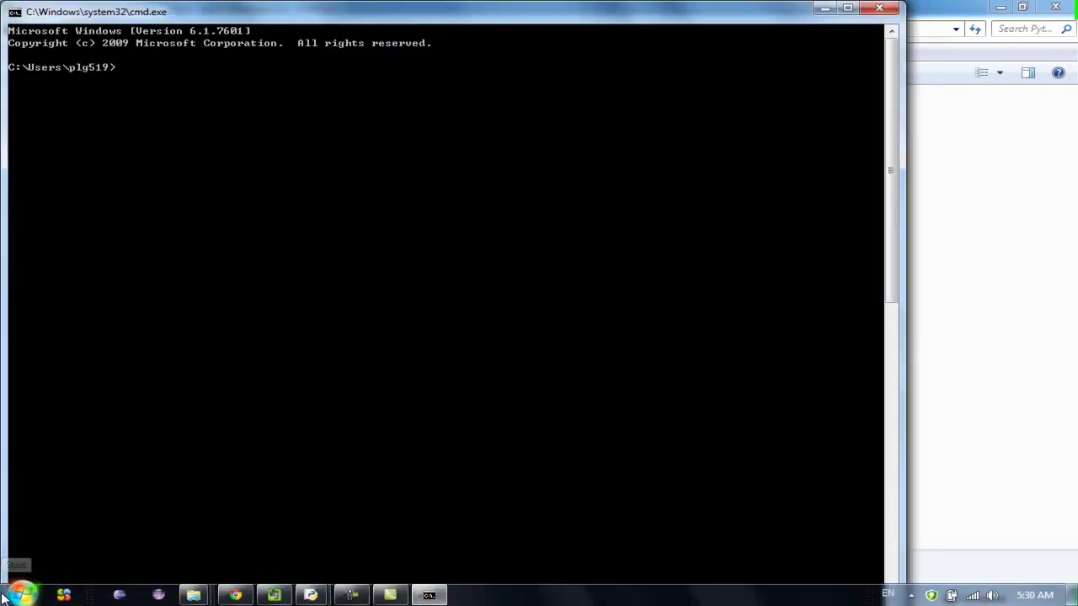
{"action": "left_click_drag", "start_coordinate": [551, 26], "coordinate": [689, 114]}
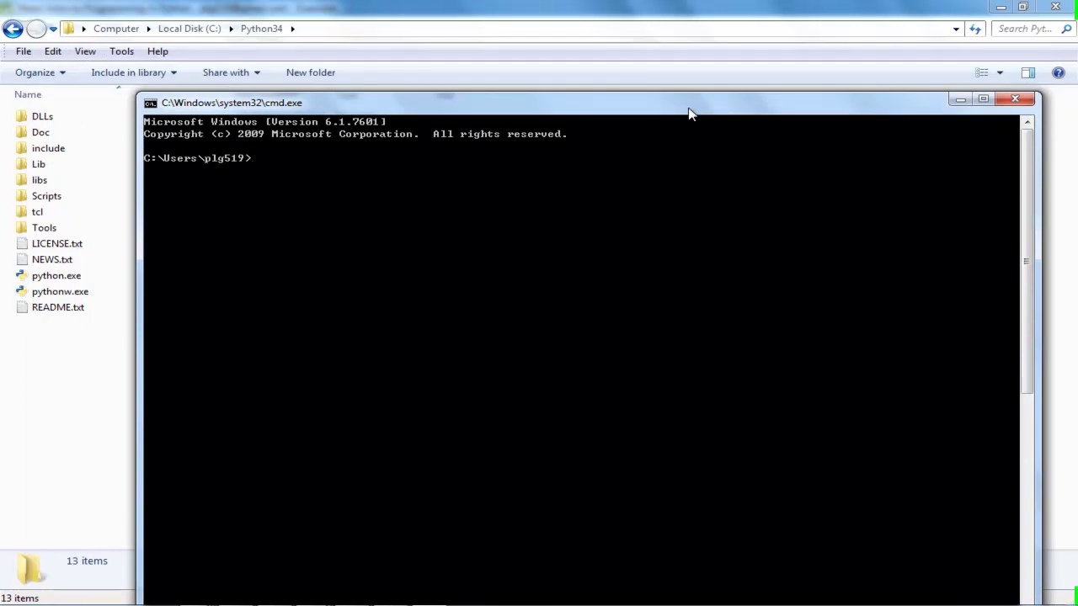
Try to start Python from the command prompt with python, dismissing the colour scheme message and minimizing the console
{"action": "type", "text": "python"}
{"action": "key", "text": "Return"}
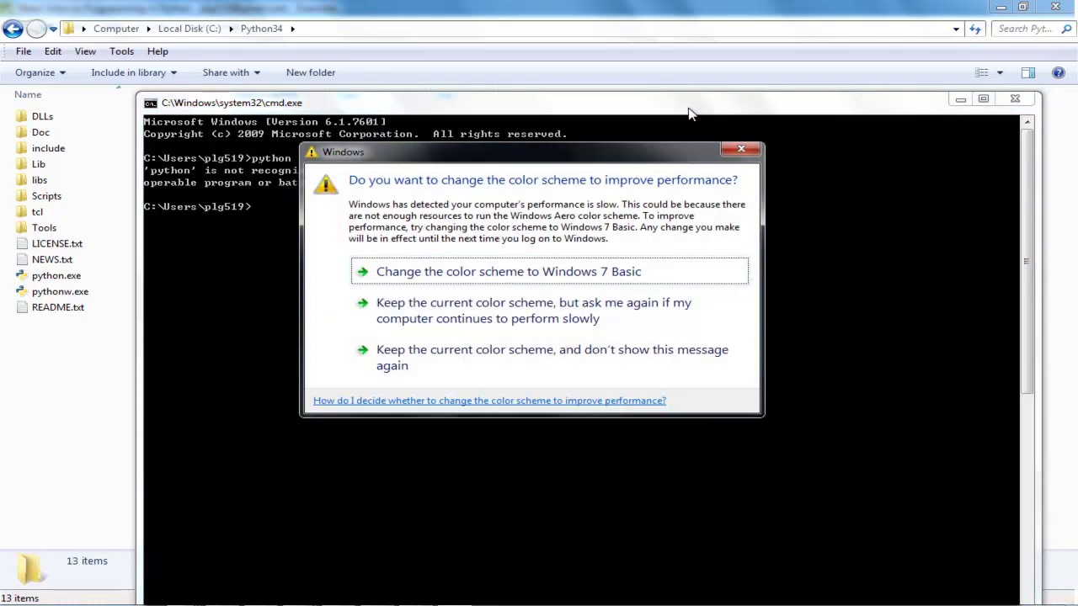
{"action": "left_click", "coordinate": [732, 154]}
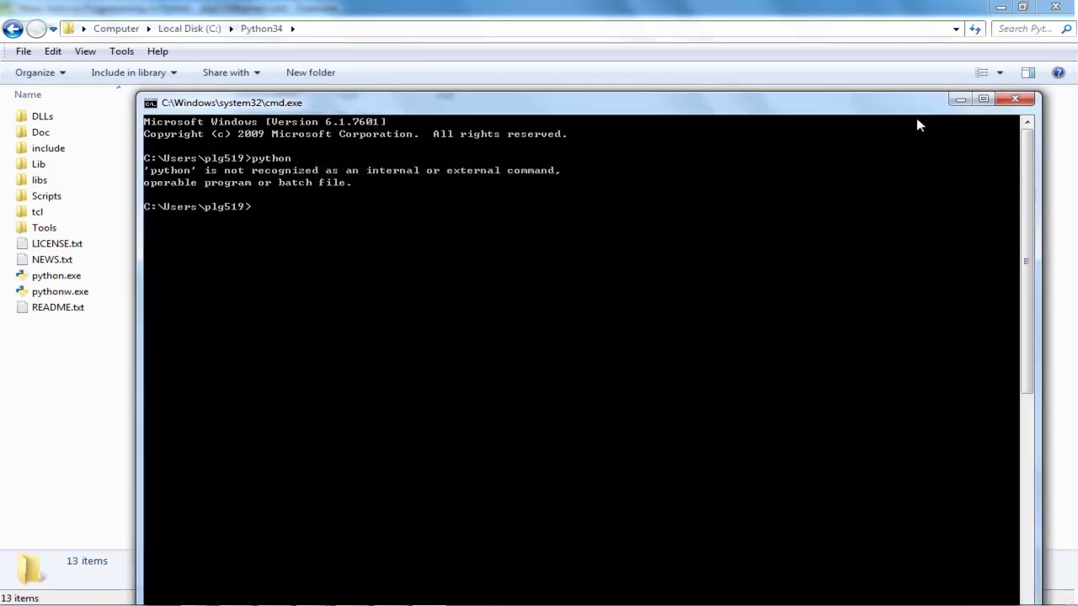
{"action": "left_click", "coordinate": [961, 100]}
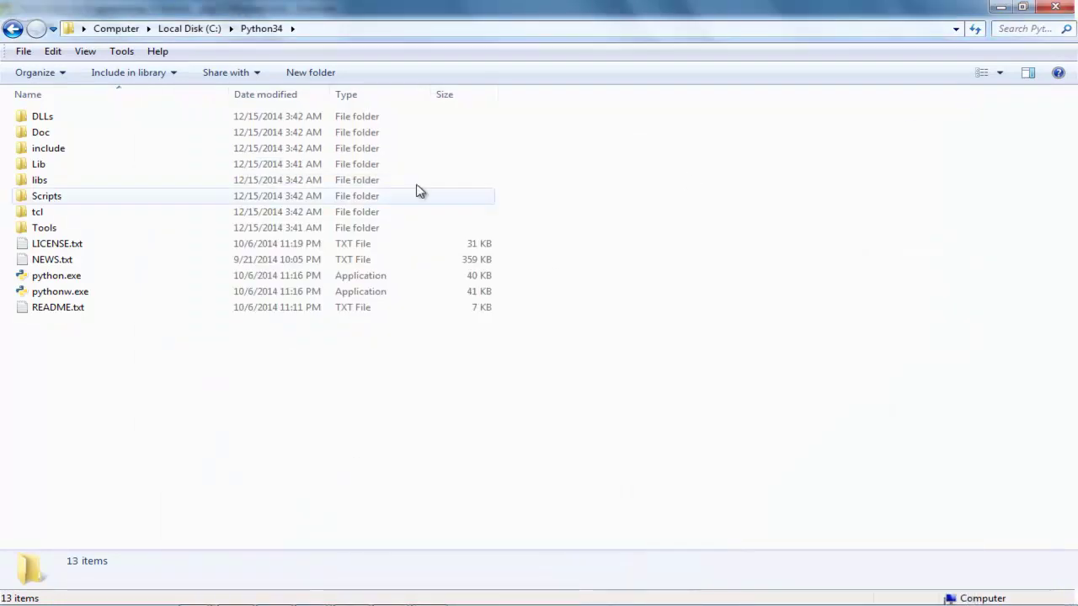
Check where the Python34 folder is located on Local Disk (C:) and return to its contents
{"action": "left_click", "coordinate": [357, 29]}
{"action": "left_click", "coordinate": [298, 372]}
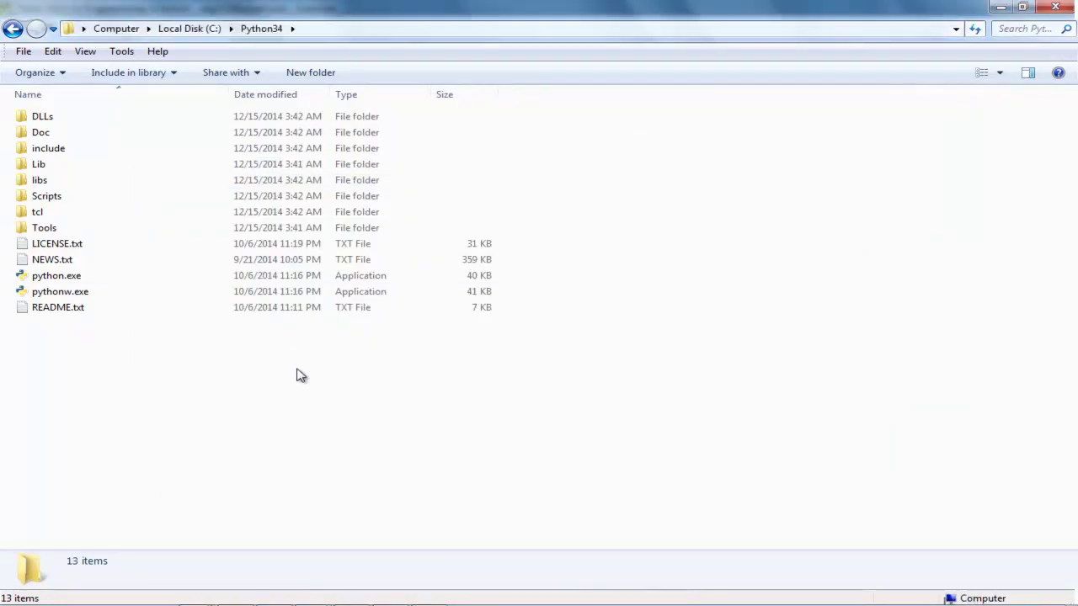
{"action": "left_click", "coordinate": [190, 30]}
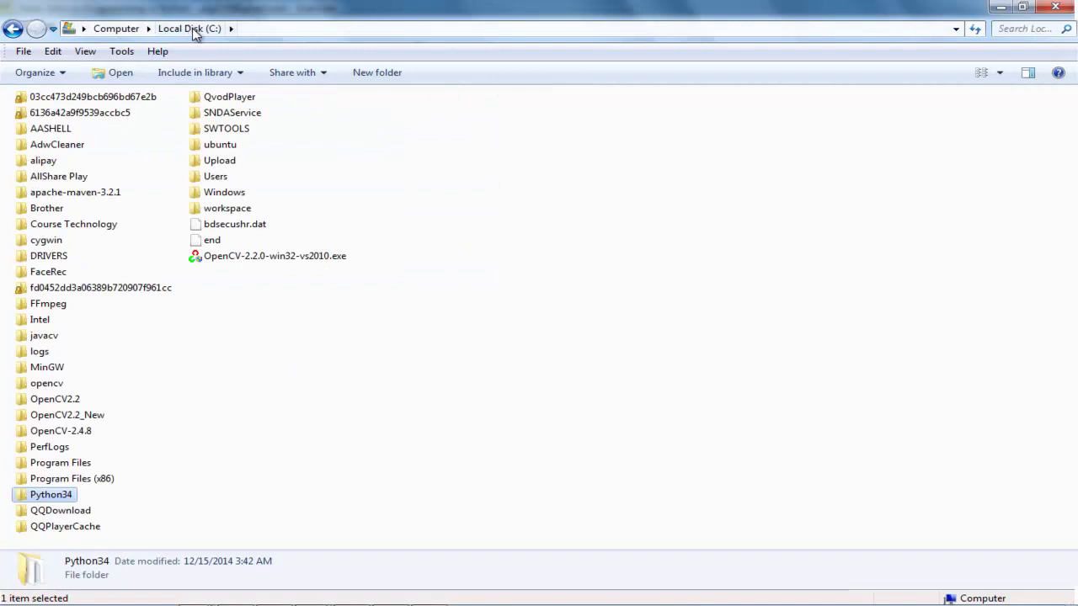
{"action": "double_click", "coordinate": [66, 498]}
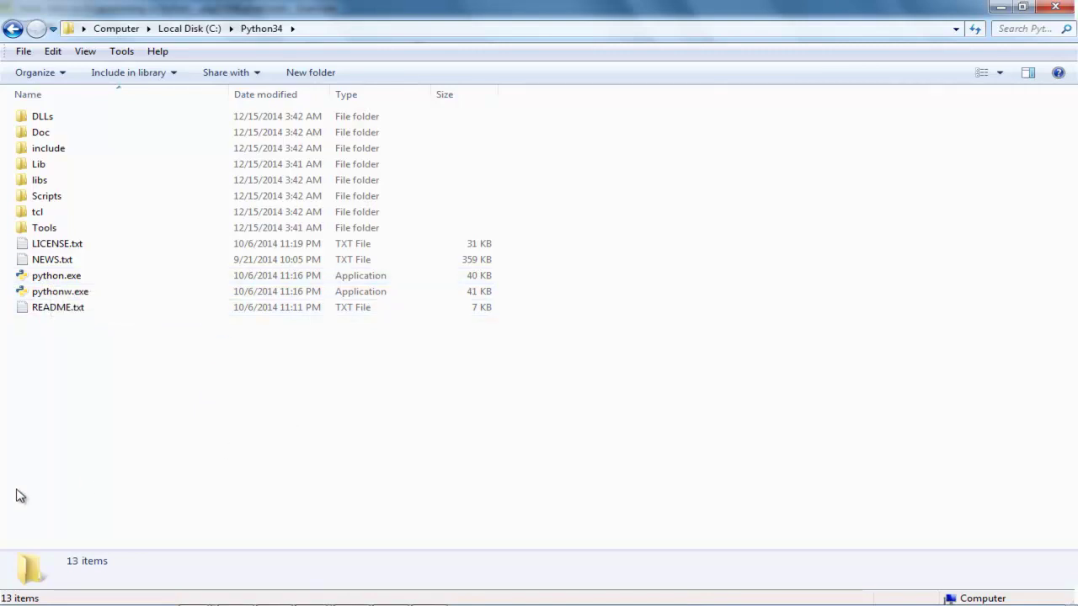
Open the Environment Variables dialog from the computer's advanced system settings
{"action": "left_click", "coordinate": [17, 595]}
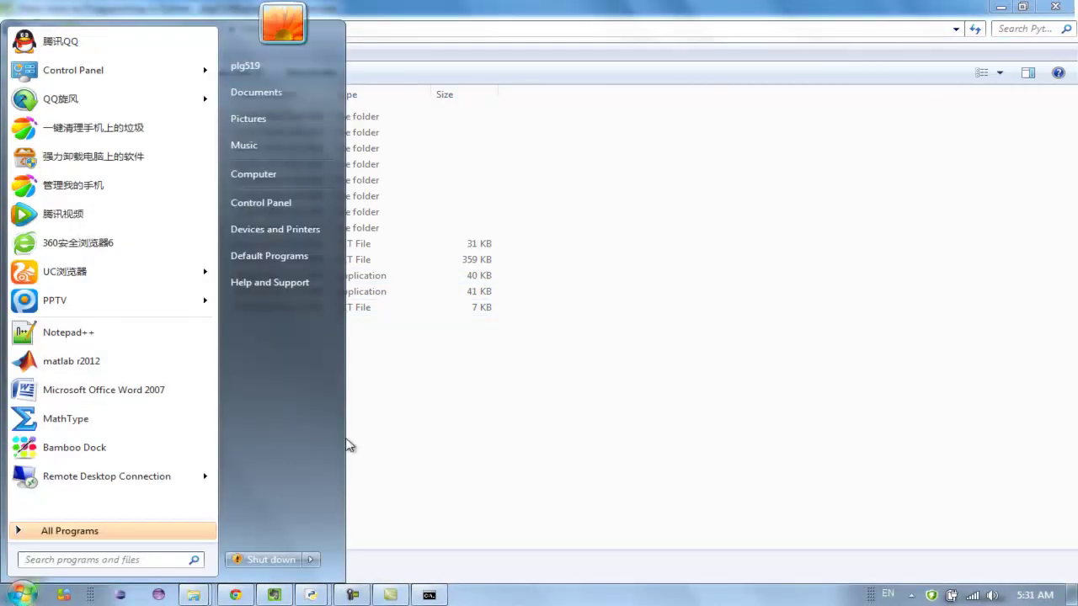
{"action": "right_click", "coordinate": [259, 175]}
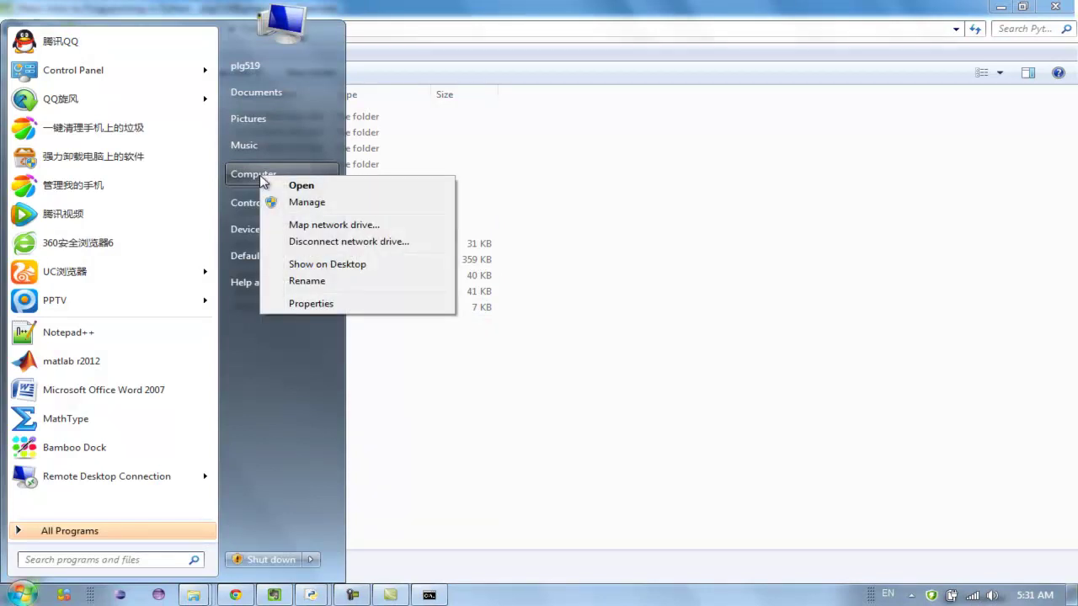
{"action": "left_click", "coordinate": [349, 305]}
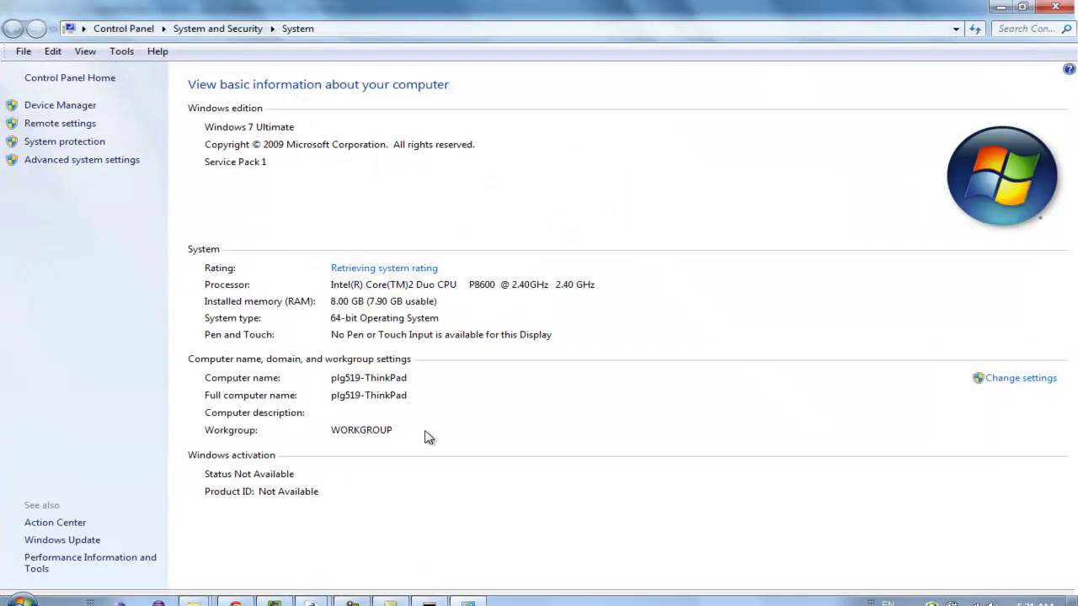
{"action": "left_click", "coordinate": [74, 165]}
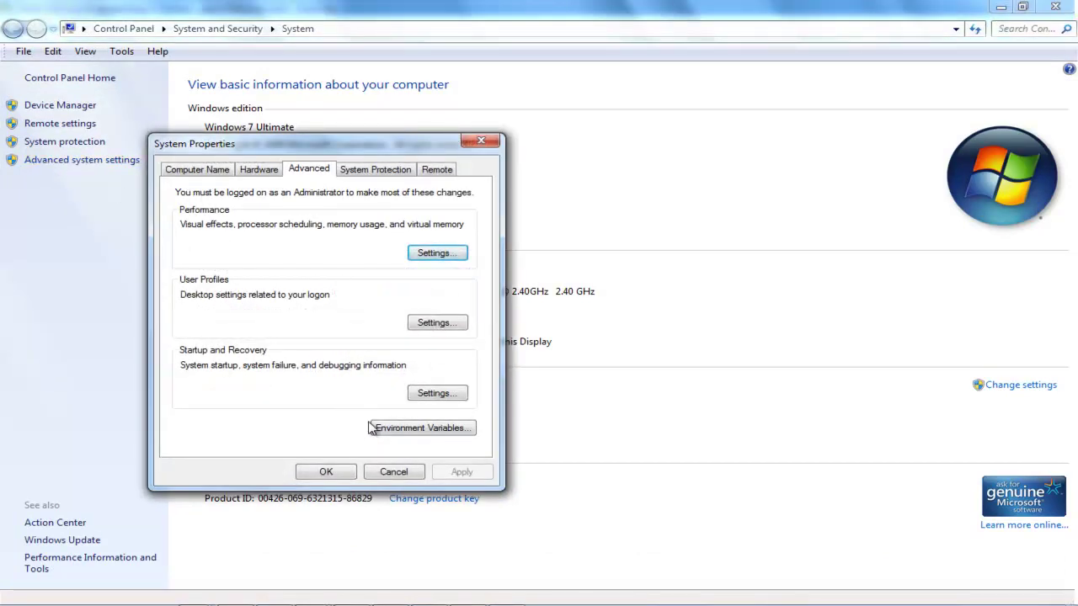
{"action": "left_click", "coordinate": [447, 429]}
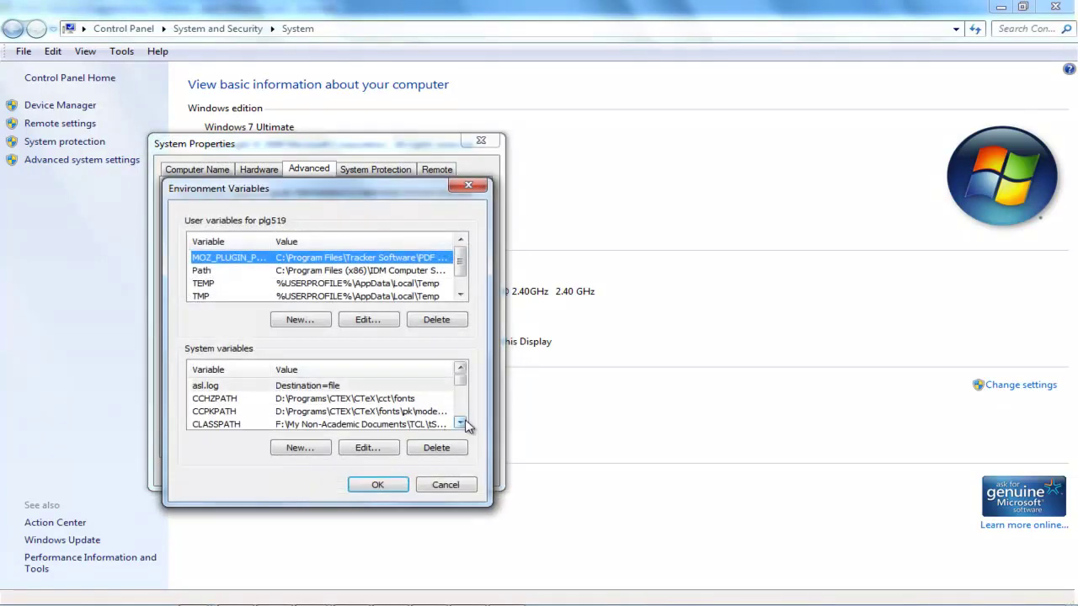
Open the system variable Path for editing and place the cursor at the start of its value
{"action": "left_click", "coordinate": [461, 423]}
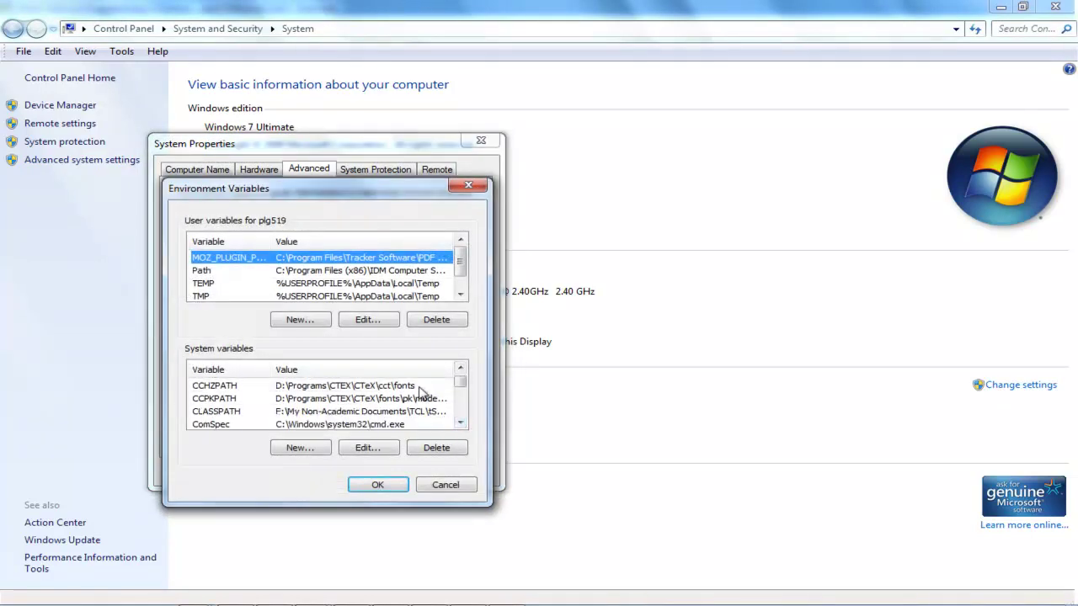
{"action": "left_click", "coordinate": [461, 369]}
{"action": "left_click", "coordinate": [462, 423]}
{"action": "left_click", "coordinate": [461, 423]}
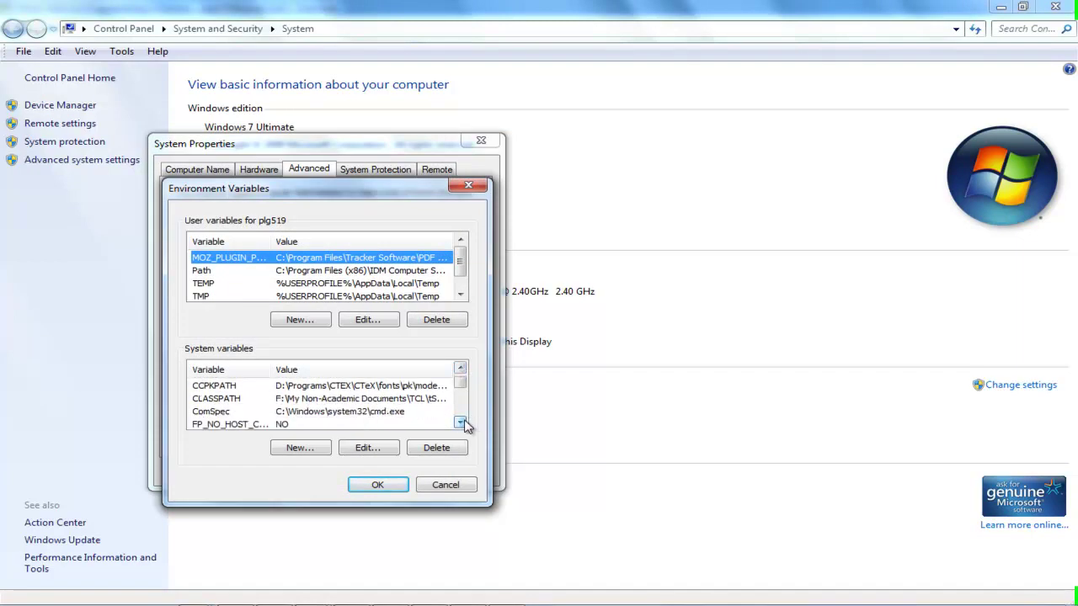
{"action": "left_click", "coordinate": [461, 423]}
{"action": "left_click", "coordinate": [462, 423]}
{"action": "left_click", "coordinate": [461, 423]}
{"action": "left_click", "coordinate": [461, 423]}
{"action": "left_click", "coordinate": [462, 423]}
{"action": "left_click", "coordinate": [462, 423]}
{"action": "left_click", "coordinate": [274, 413]}
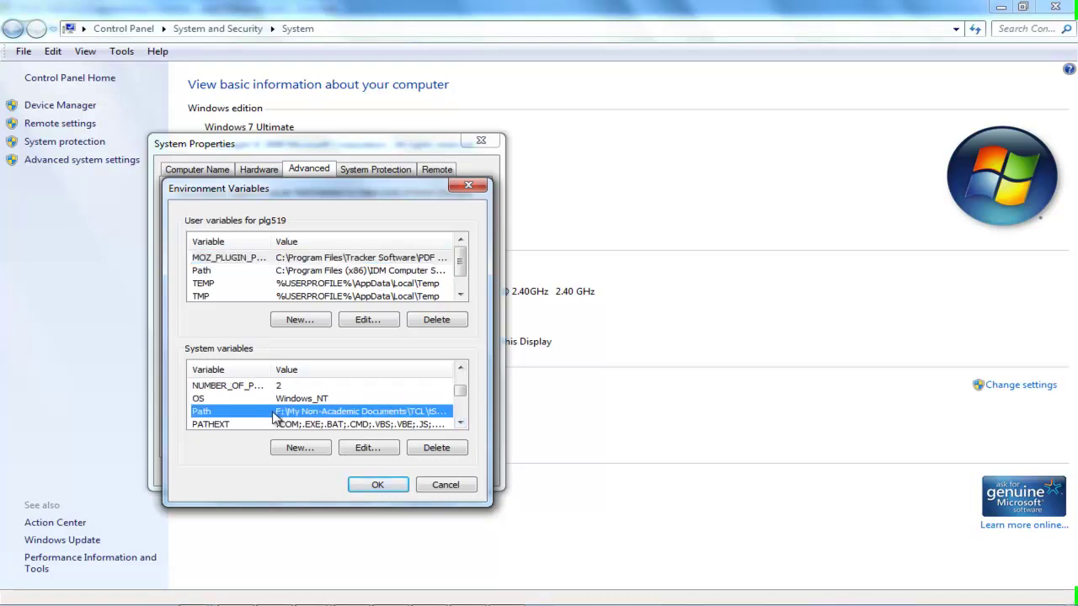
{"action": "left_click", "coordinate": [368, 447]}
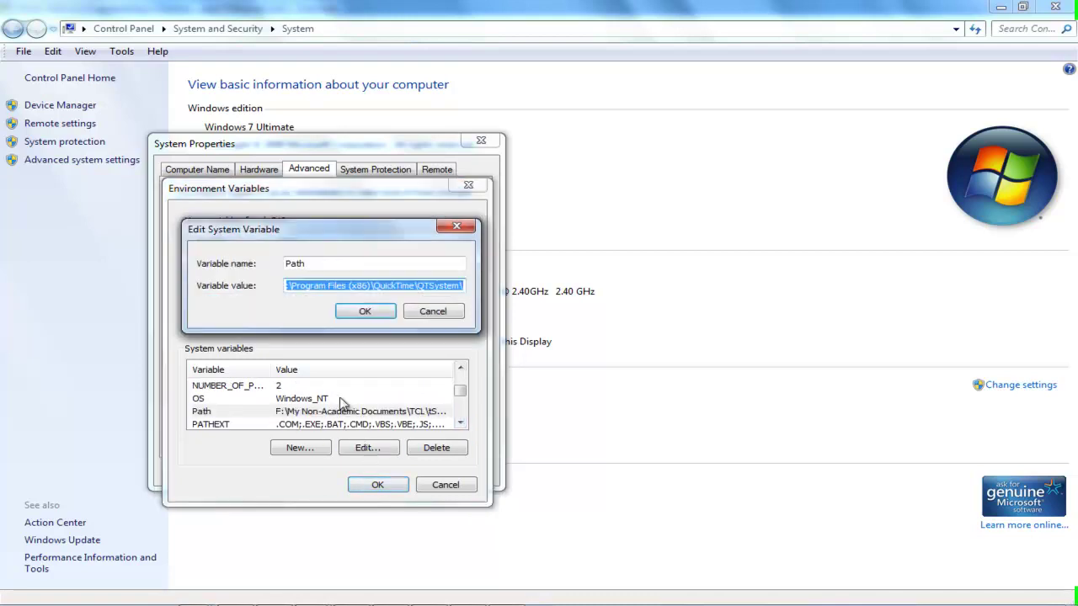
{"action": "left_click", "coordinate": [309, 291]}
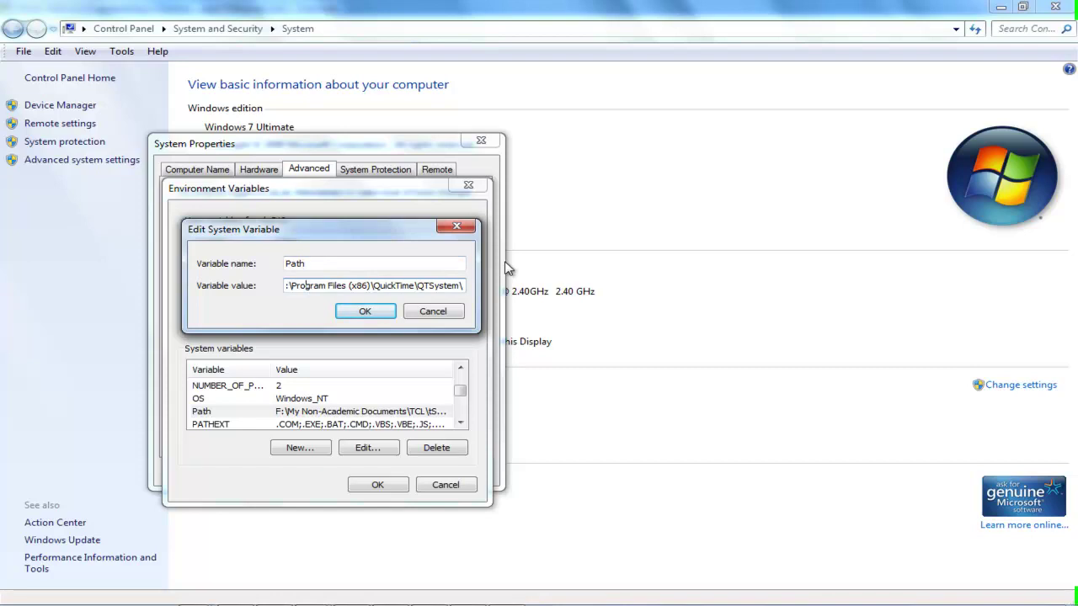
{"action": "key", "text": "Home"}
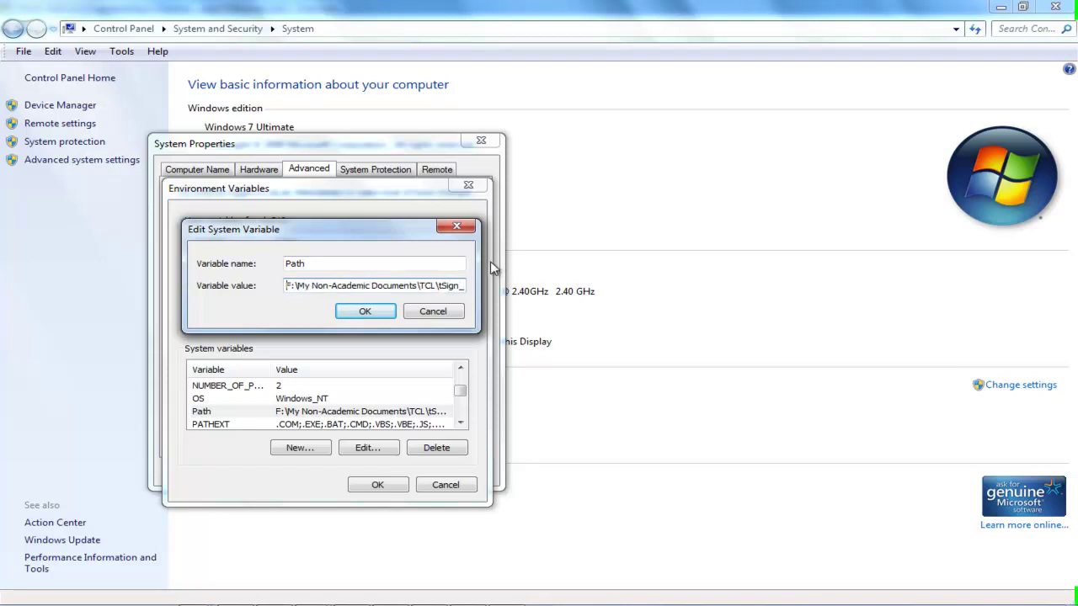
Copy the Python34 folder's path C:\Python34 and return to editing the Path system variable
{"action": "mouse_move", "coordinate": [204, 599]}
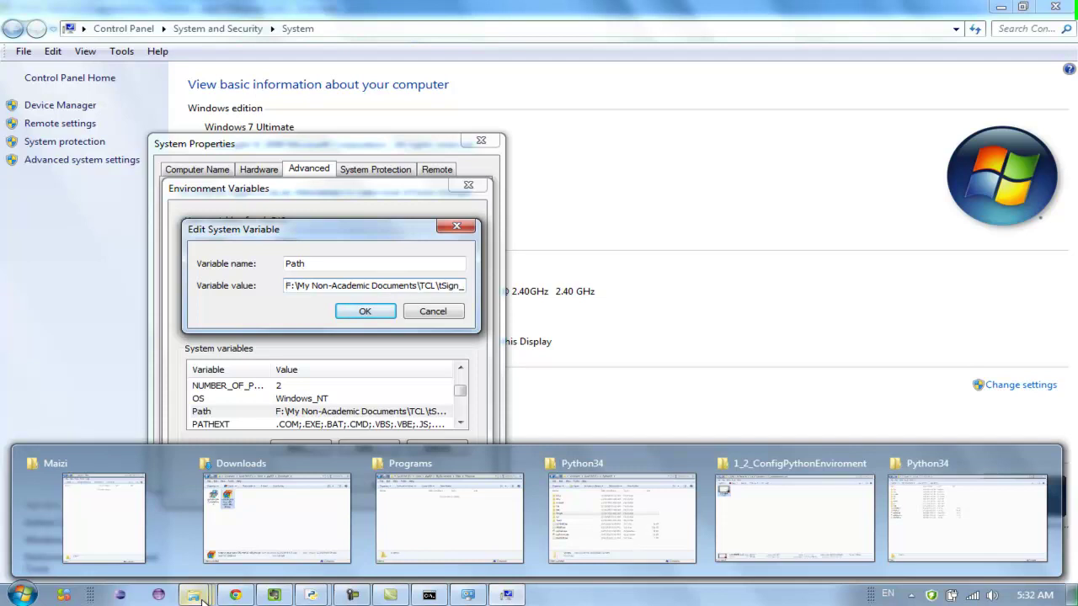
{"action": "left_click", "coordinate": [108, 556]}
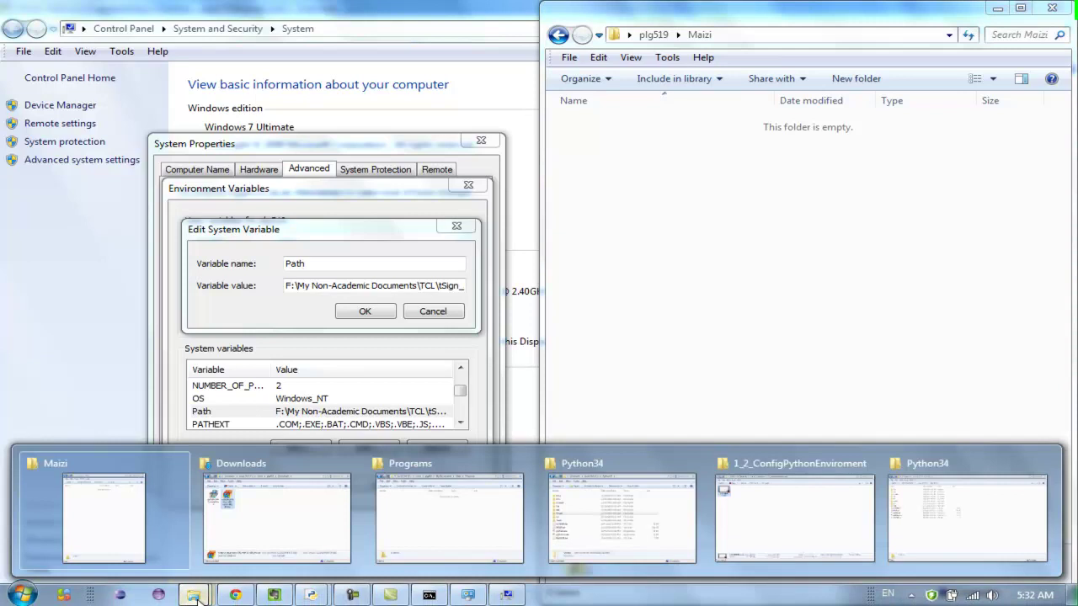
{"action": "left_click", "coordinate": [950, 518]}
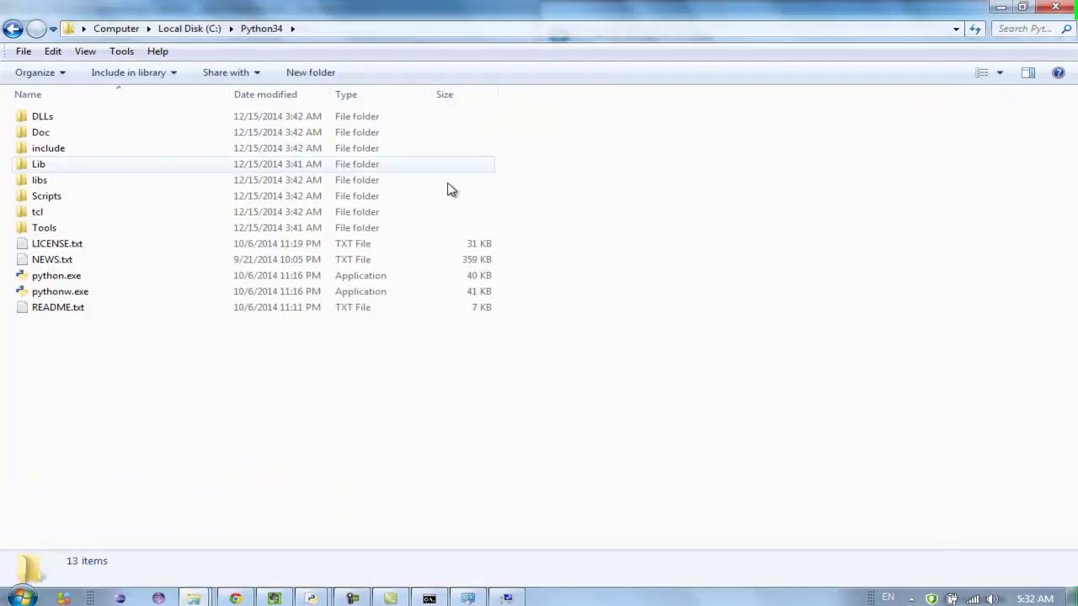
{"action": "left_click", "coordinate": [377, 28]}
{"action": "key", "text": "ctrl+c"}
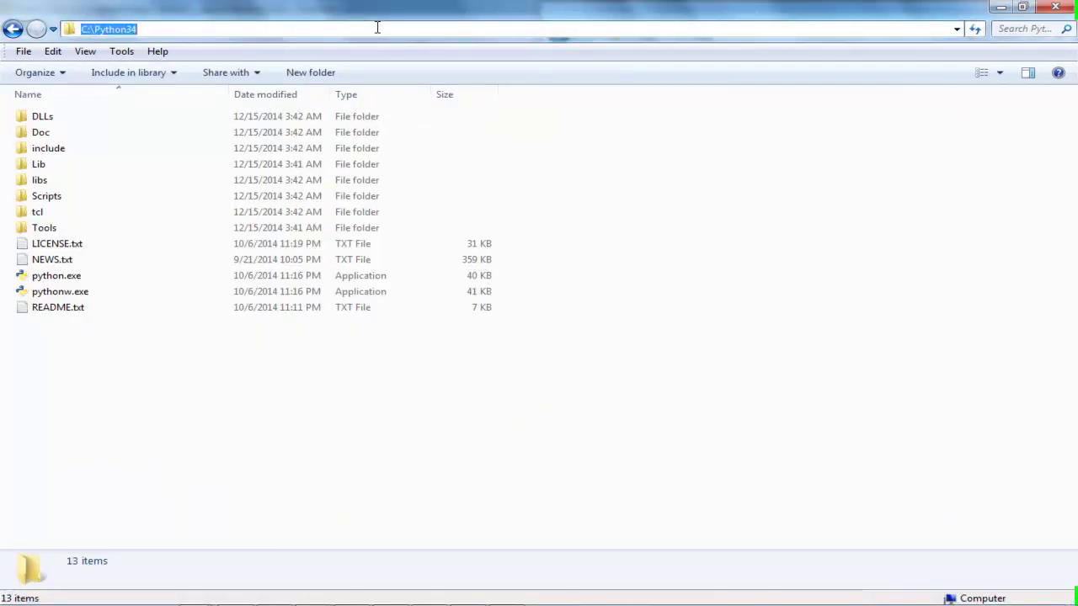
{"action": "left_click", "coordinate": [327, 462]}
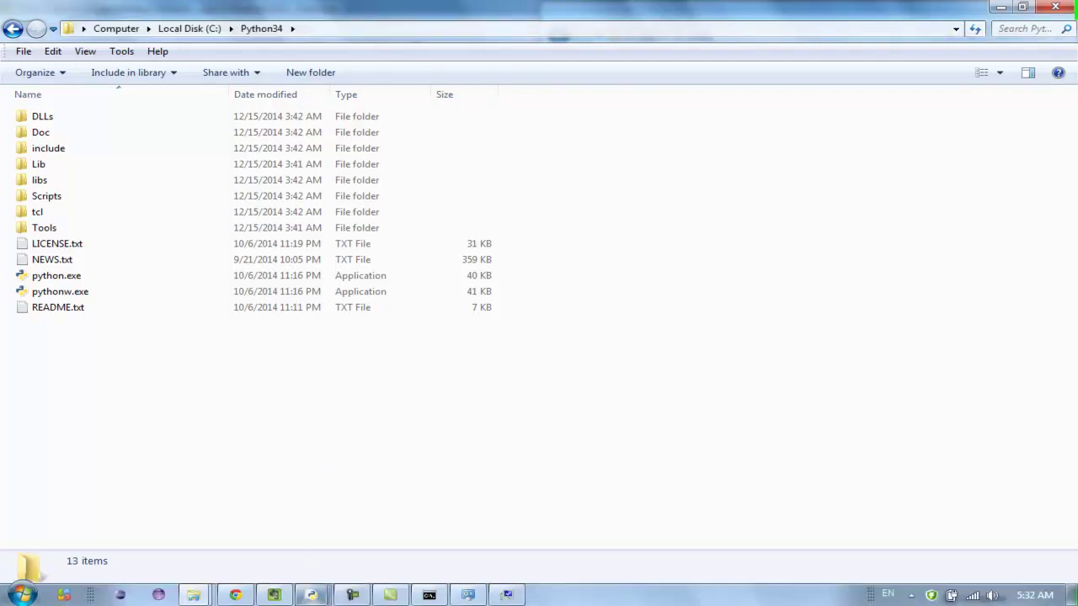
{"action": "mouse_move", "coordinate": [352, 594]}
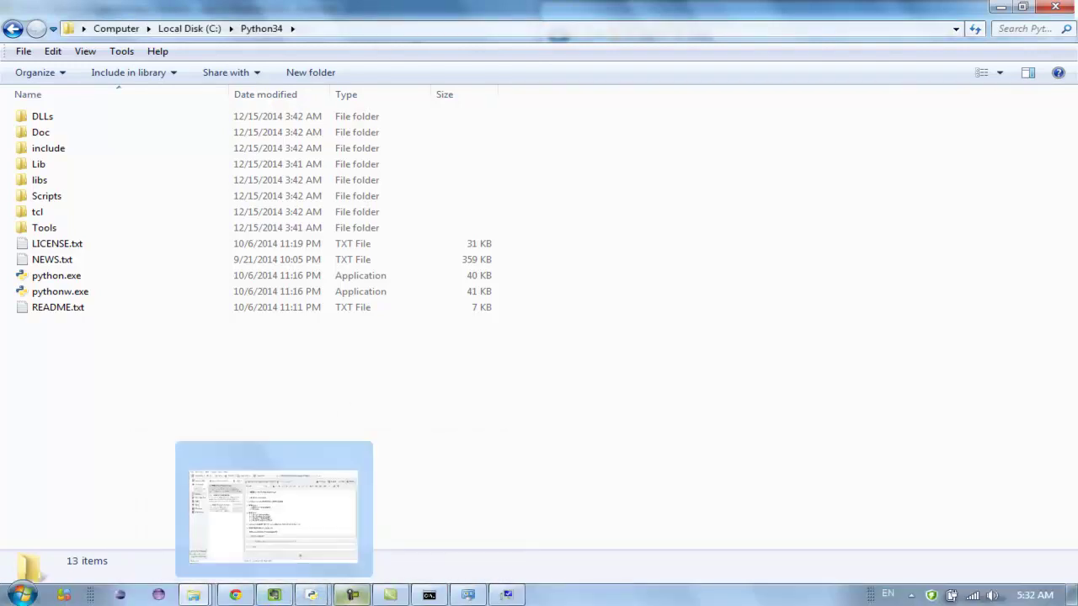
{"action": "left_click", "coordinate": [469, 596]}
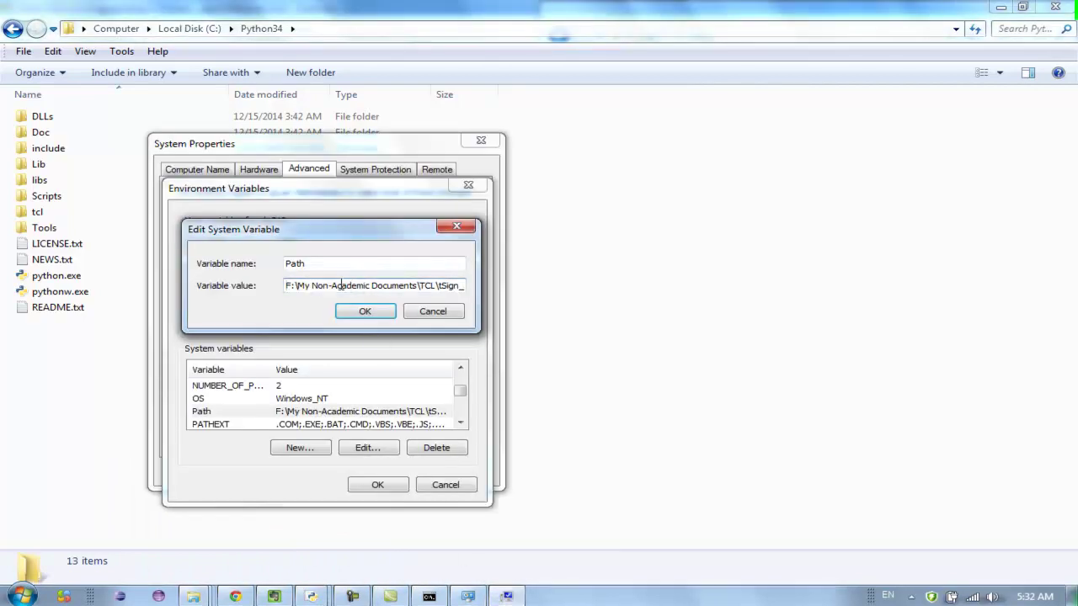
Insert C:\Python34; at the start of the Path system variable's value and apply the changes through all open system dialogs
{"action": "key", "text": "ctrl+v"}
{"action": "type", "text": ";"}
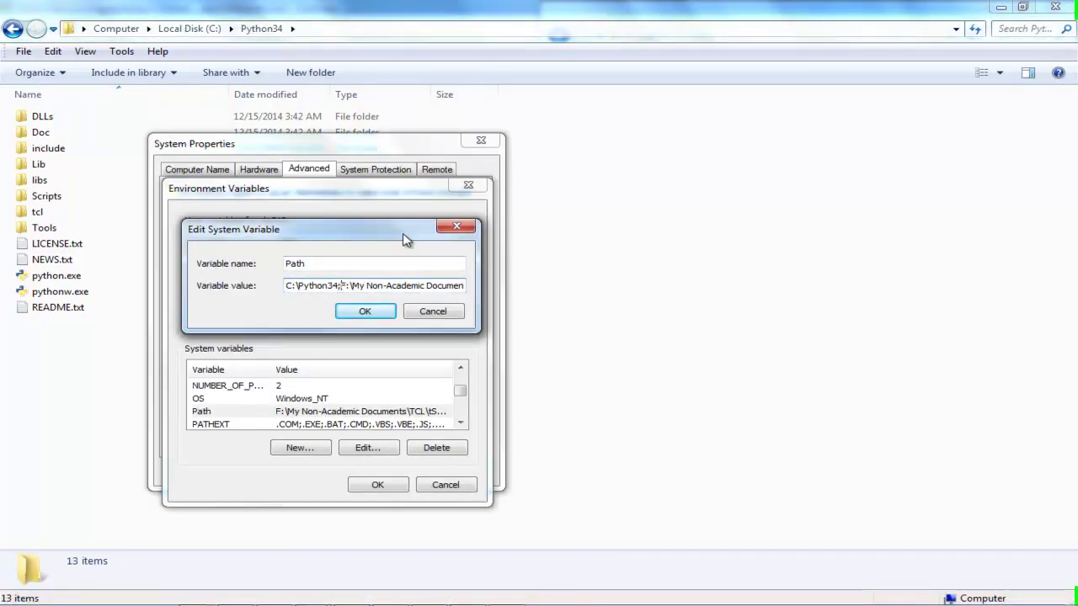
{"action": "left_click", "coordinate": [362, 313]}
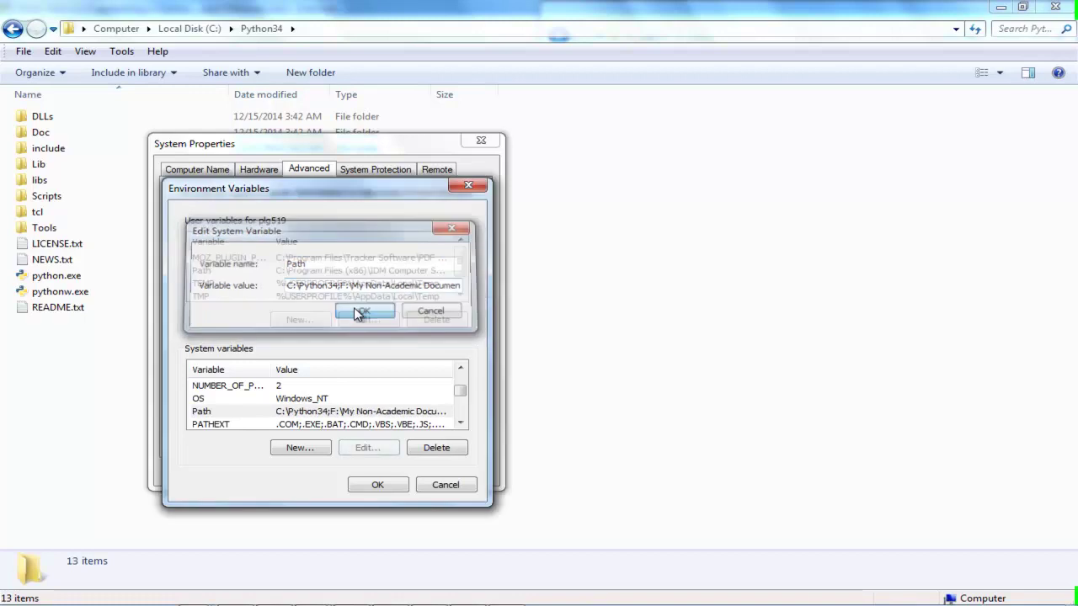
{"action": "left_click", "coordinate": [378, 486]}
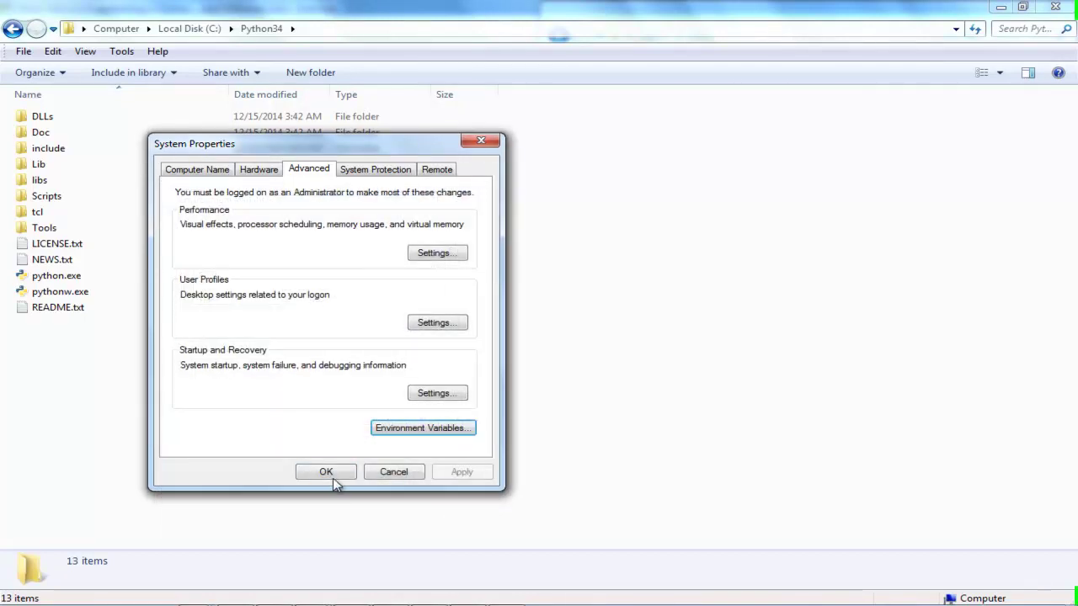
{"action": "left_click", "coordinate": [336, 478]}
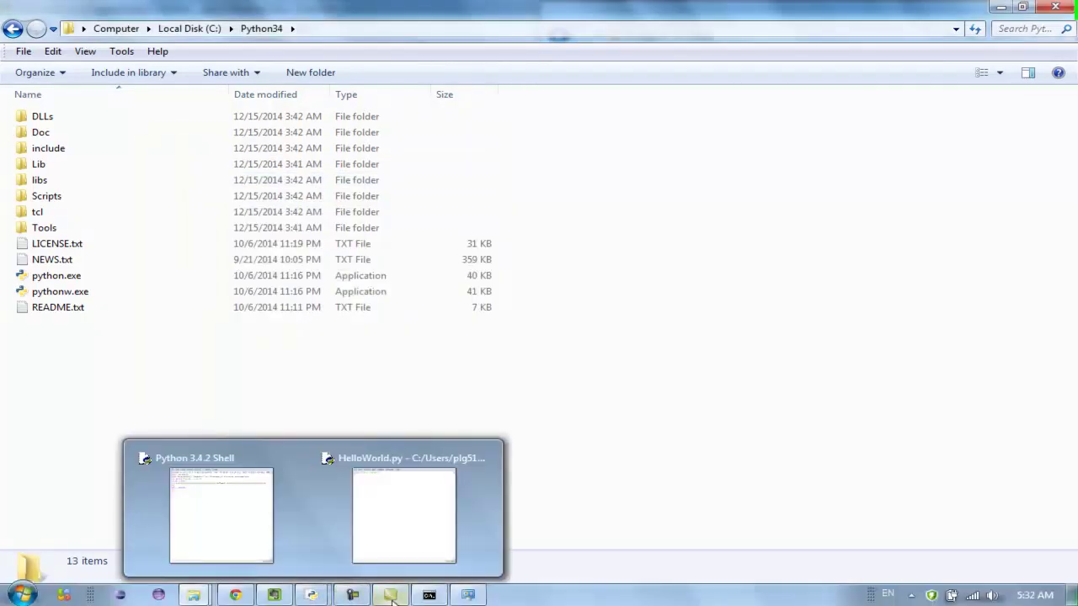
Replace the old Command Prompt window with a fresh cmd session and start python in it
{"action": "left_click", "coordinate": [429, 596]}
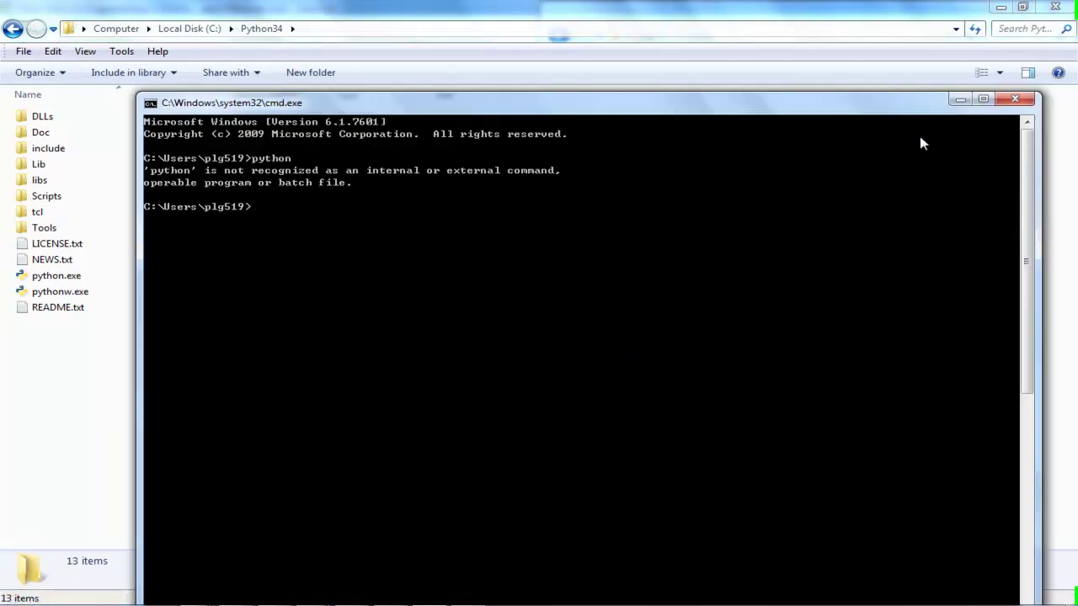
{"action": "left_click", "coordinate": [1032, 100]}
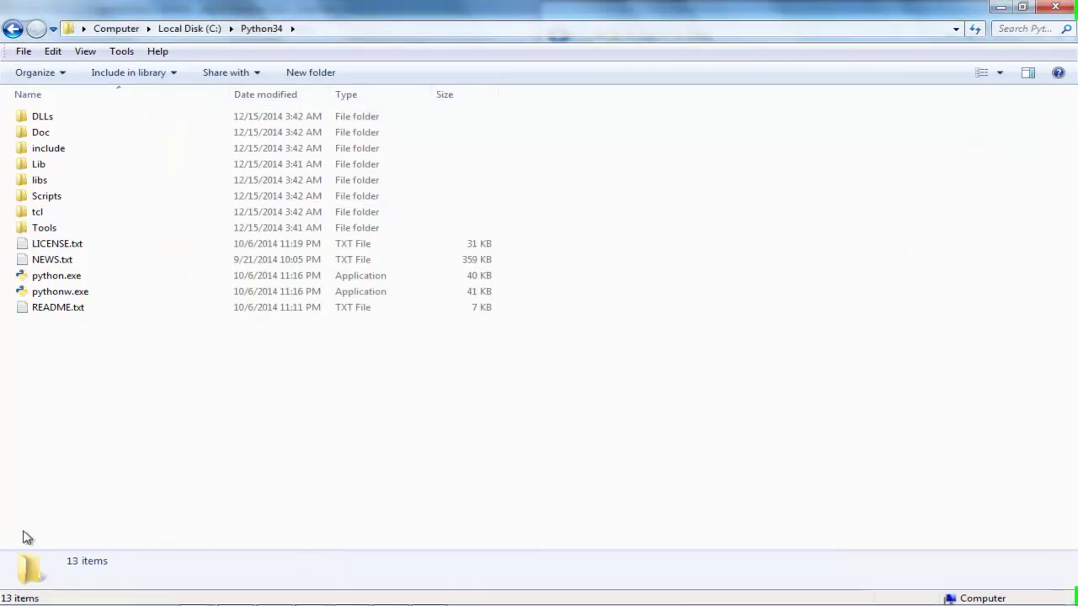
{"action": "left_click", "coordinate": [21, 594]}
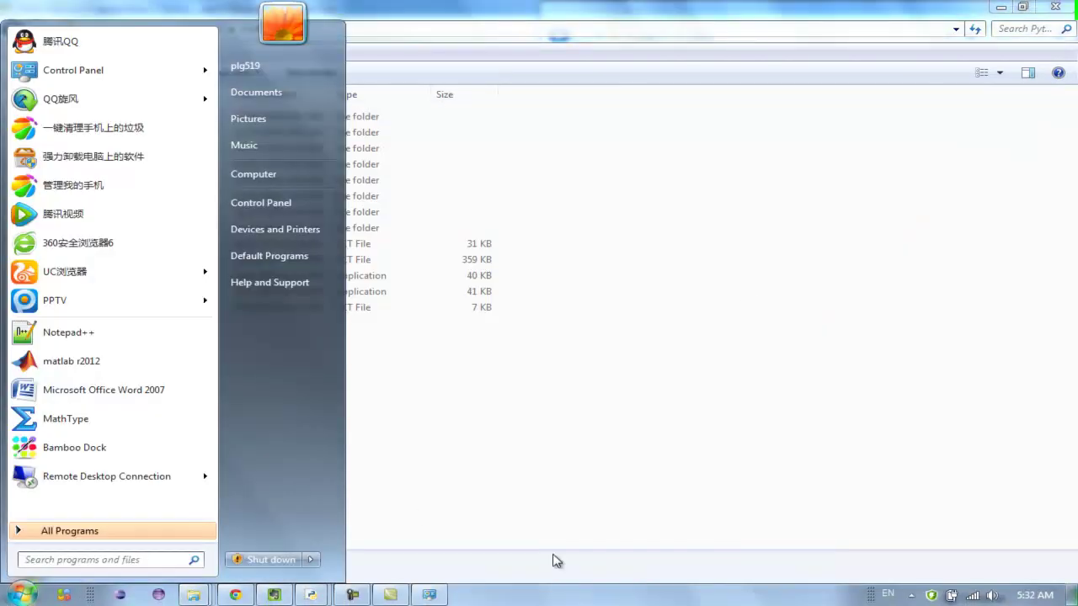
{"action": "type", "text": "cmd"}
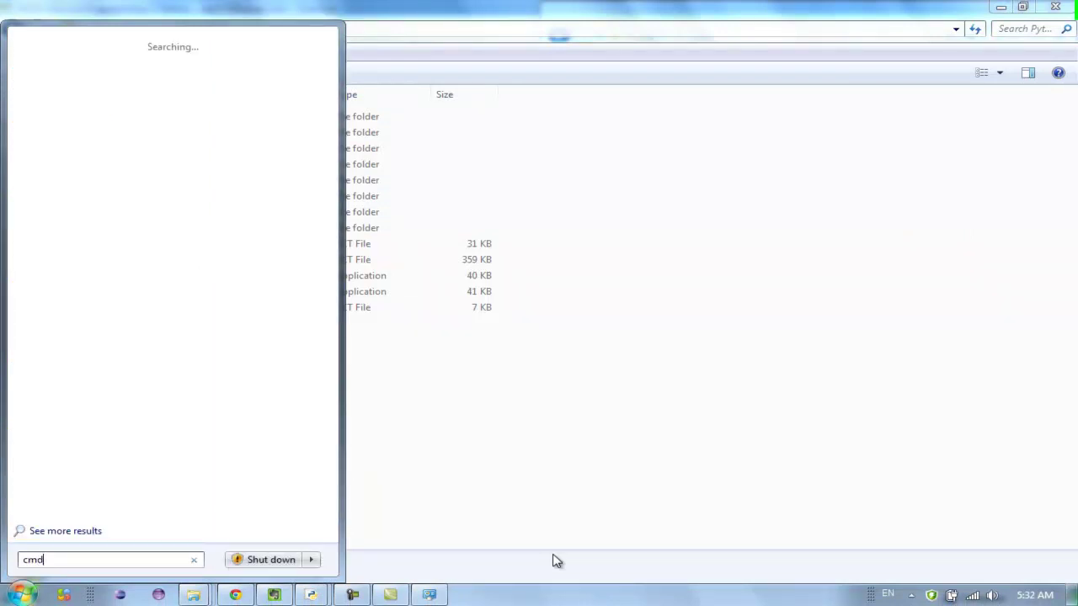
{"action": "key", "text": "Return"}
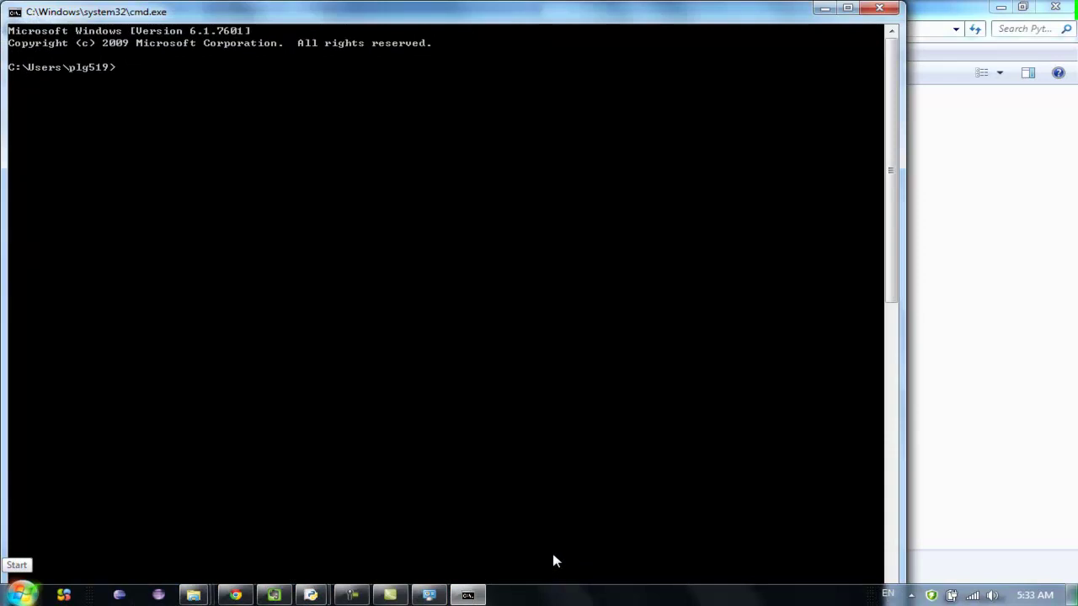
{"action": "type", "text": "python"}
{"action": "key", "text": "Return"}
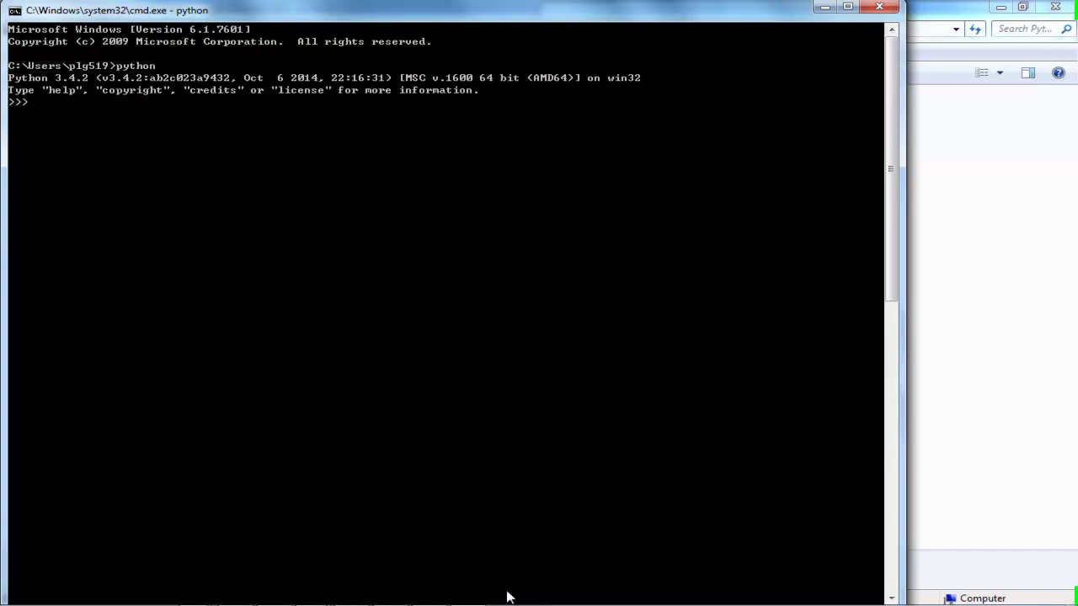
Run print("hello world!") in the Python interpreter and close the Command Prompt window
{"action": "type", "text": "print"}
{"action": "type", "text": "(\"hw"}
{"action": "type", "text": "e"}
{"action": "key", "text": "BackSpace"}
{"action": "key", "text": "BackSpace"}
{"action": "type", "text": "ello world"}
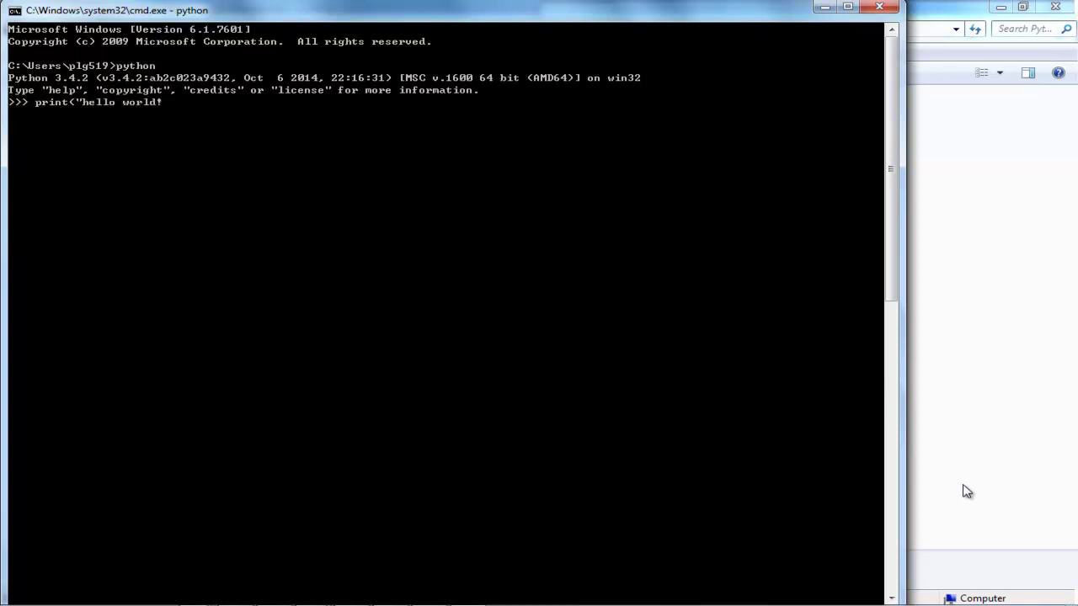
{"action": "type", "text": "!\")"}
{"action": "key", "text": "Return"}
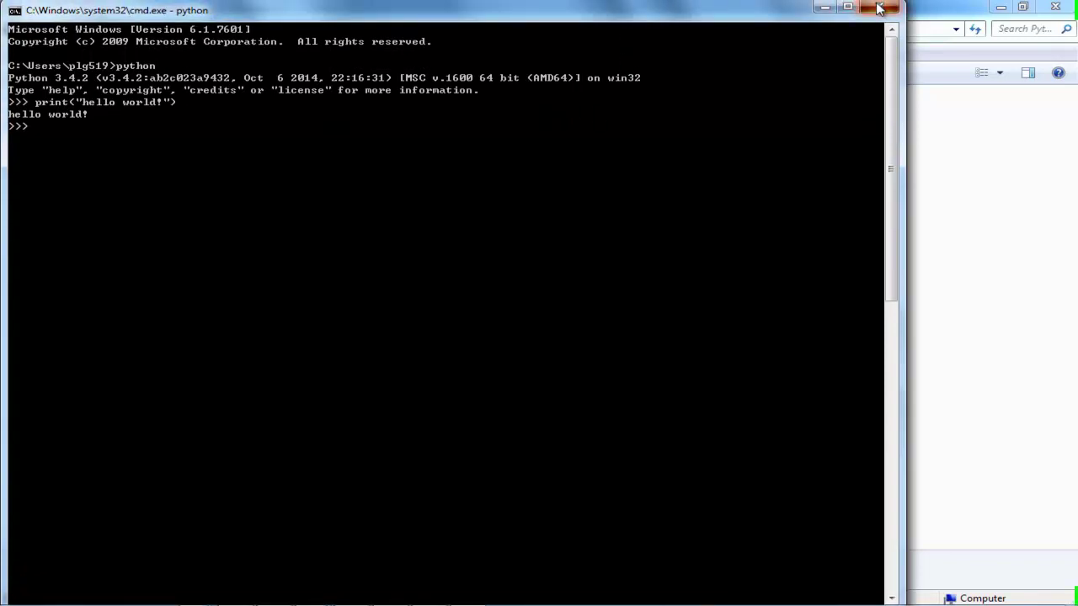
{"action": "left_click", "coordinate": [884, 7]}
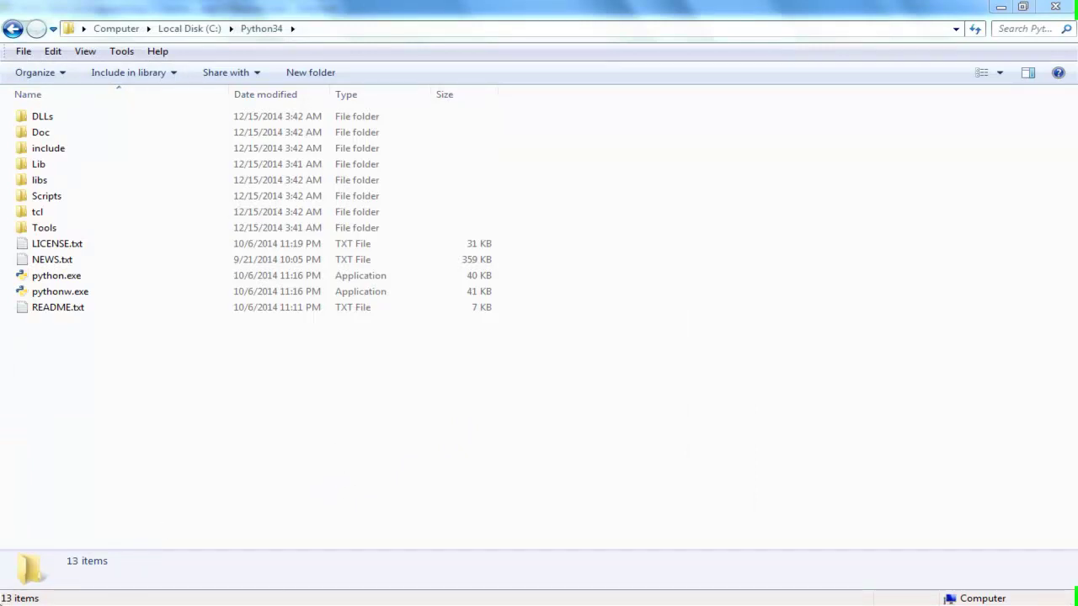
Extract eclipse-java-luna-SR1-win32-x86_64.zip in the Downloads folder into a folder of the same name
{"action": "mouse_move", "coordinate": [195, 596]}
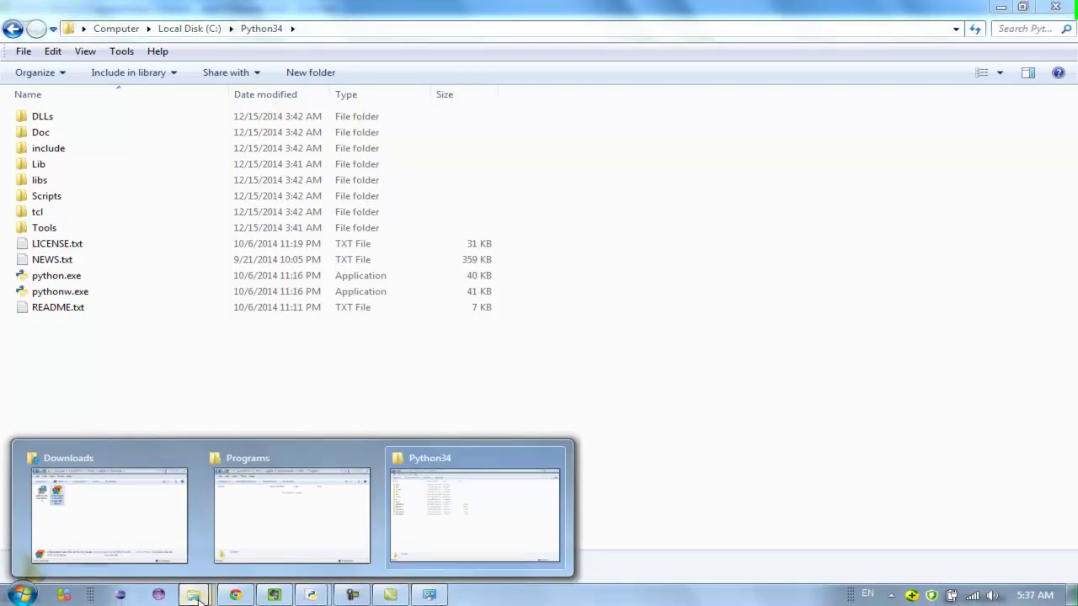
{"action": "left_click", "coordinate": [145, 556]}
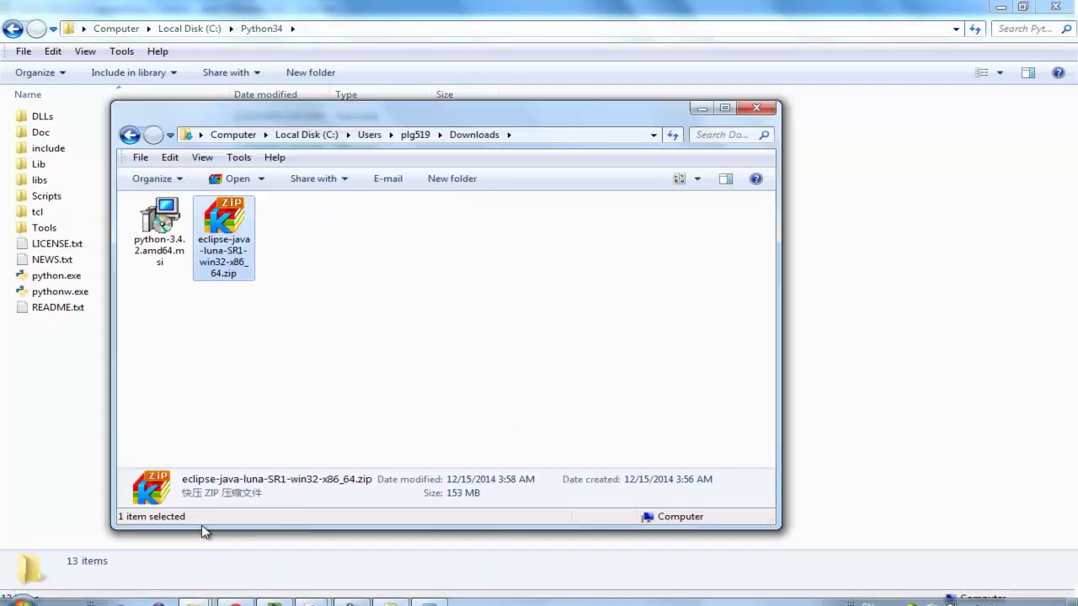
{"action": "right_click", "coordinate": [235, 242]}
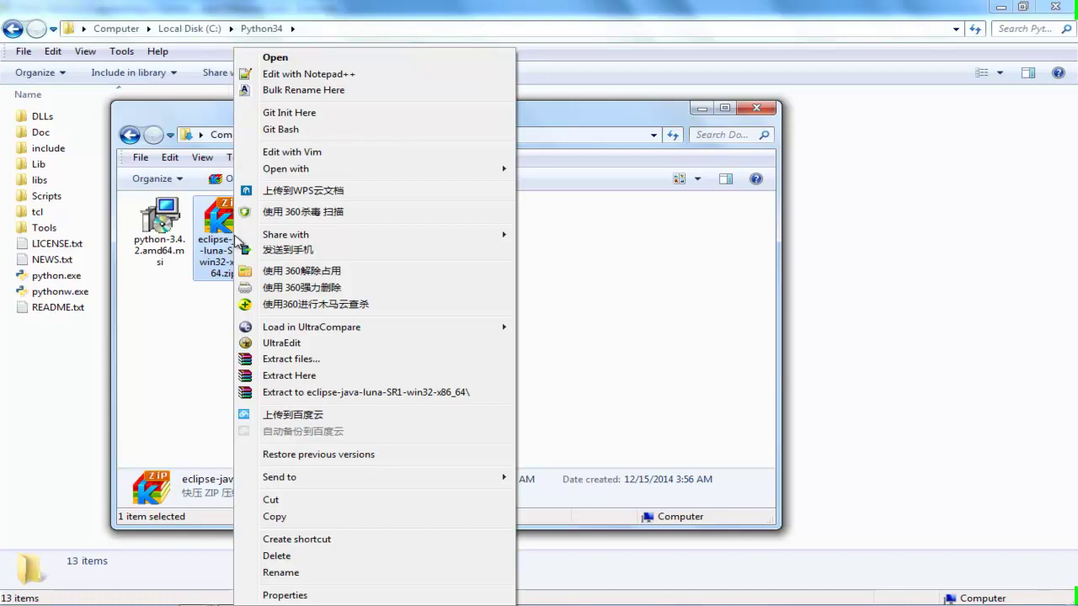
{"action": "left_click", "coordinate": [461, 392]}
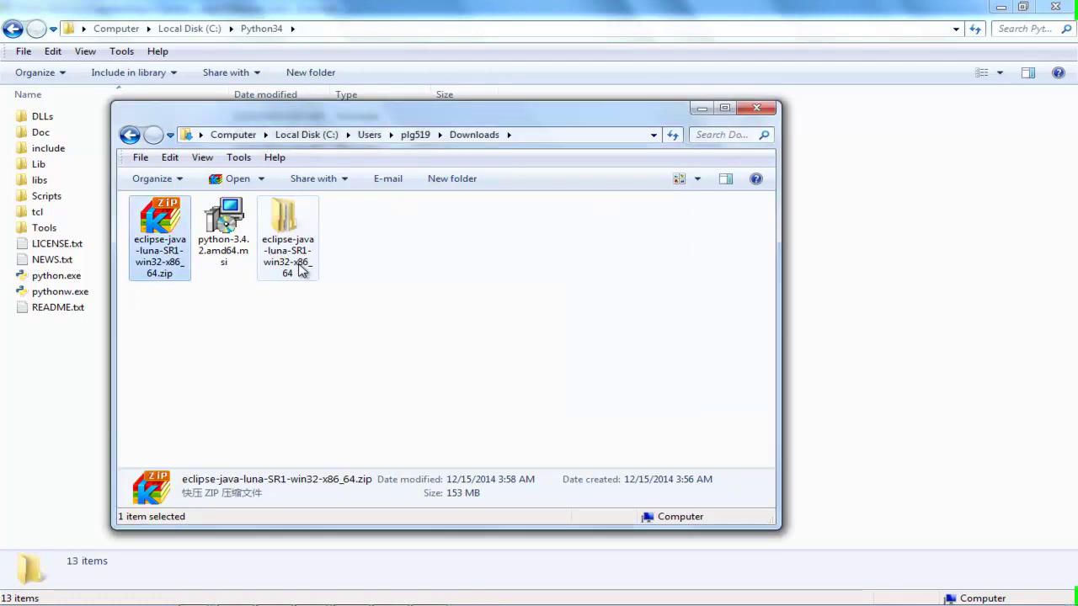
Open the eclipse folder inside the extracted archive folder and try to launch eclipse.exe, dismissing the message it raises
{"action": "double_click", "coordinate": [300, 268]}
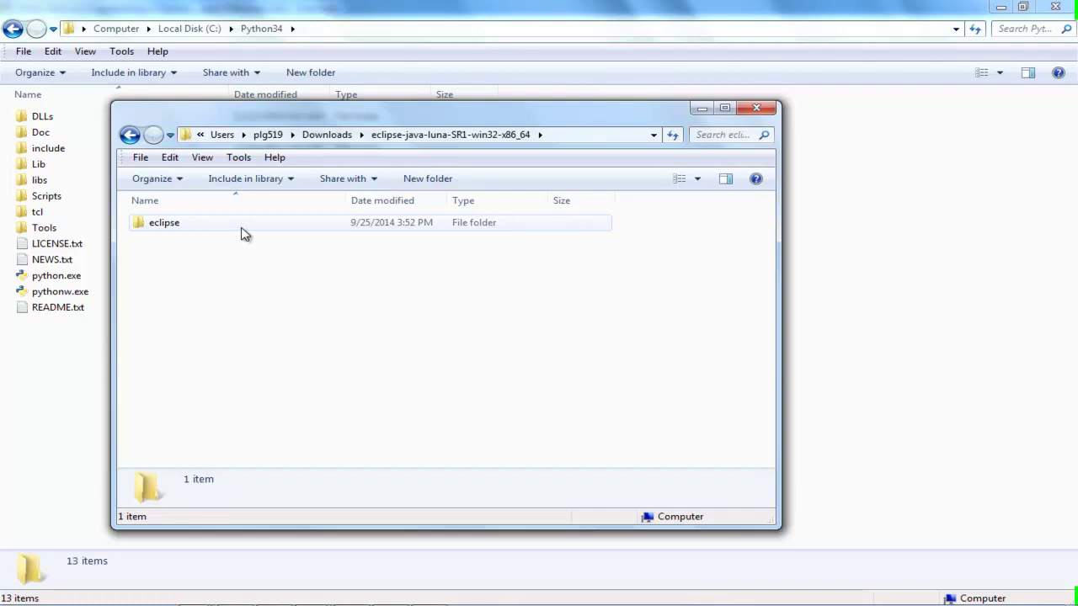
{"action": "double_click", "coordinate": [244, 234]}
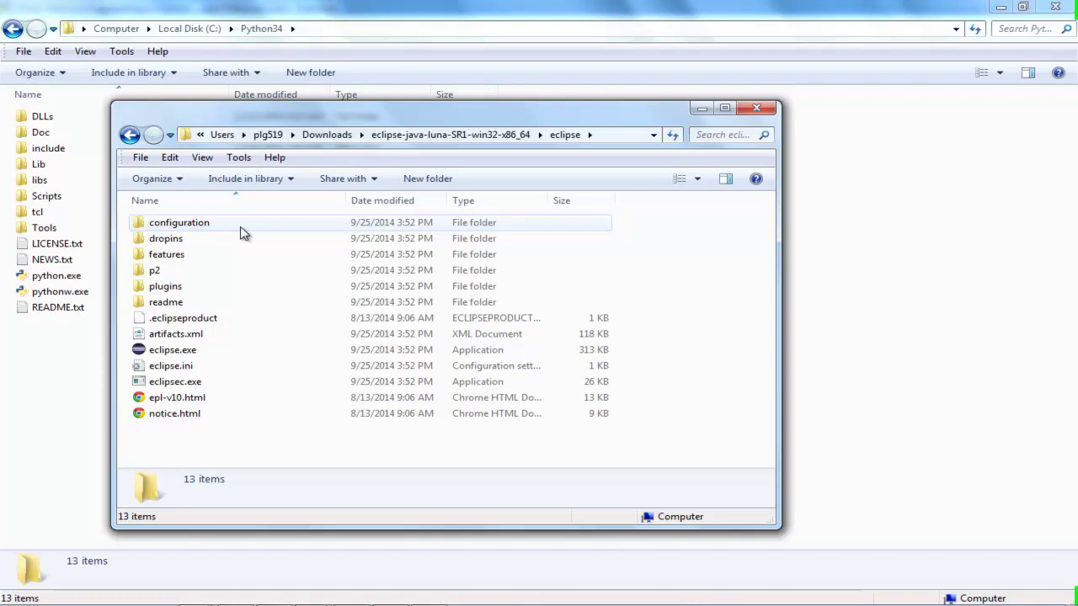
{"action": "left_click", "coordinate": [217, 351]}
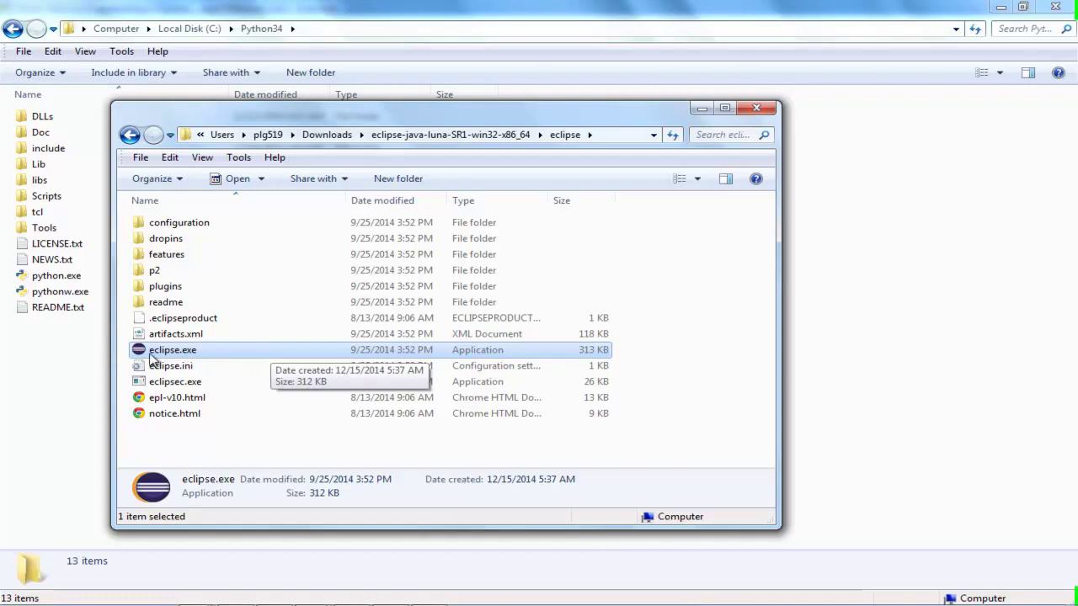
{"action": "double_click", "coordinate": [225, 354]}
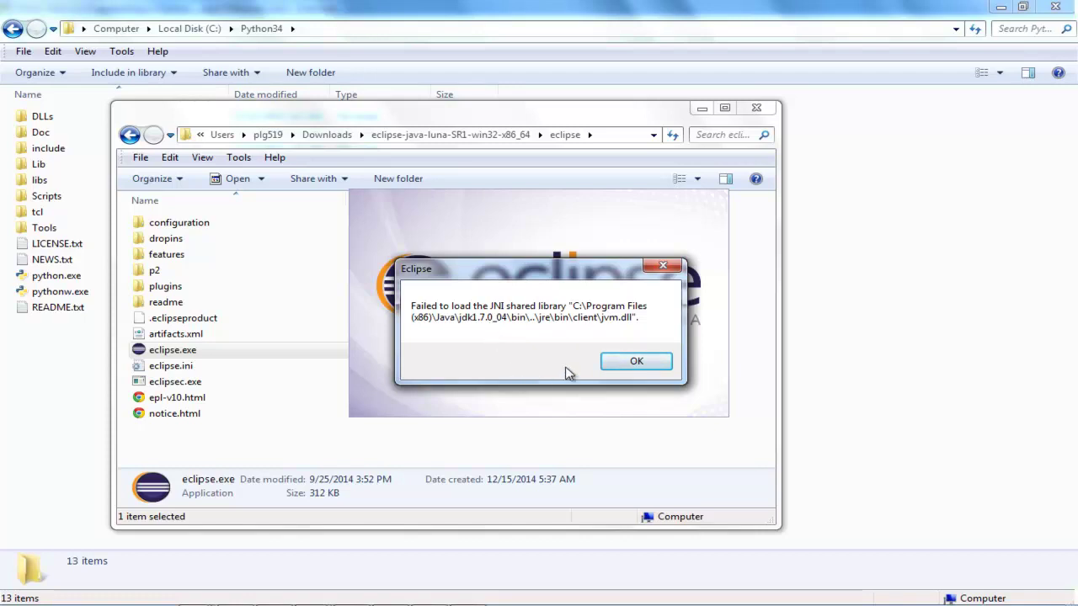
{"action": "left_click", "coordinate": [618, 365]}
{"action": "key", "text": "alt+F4"}
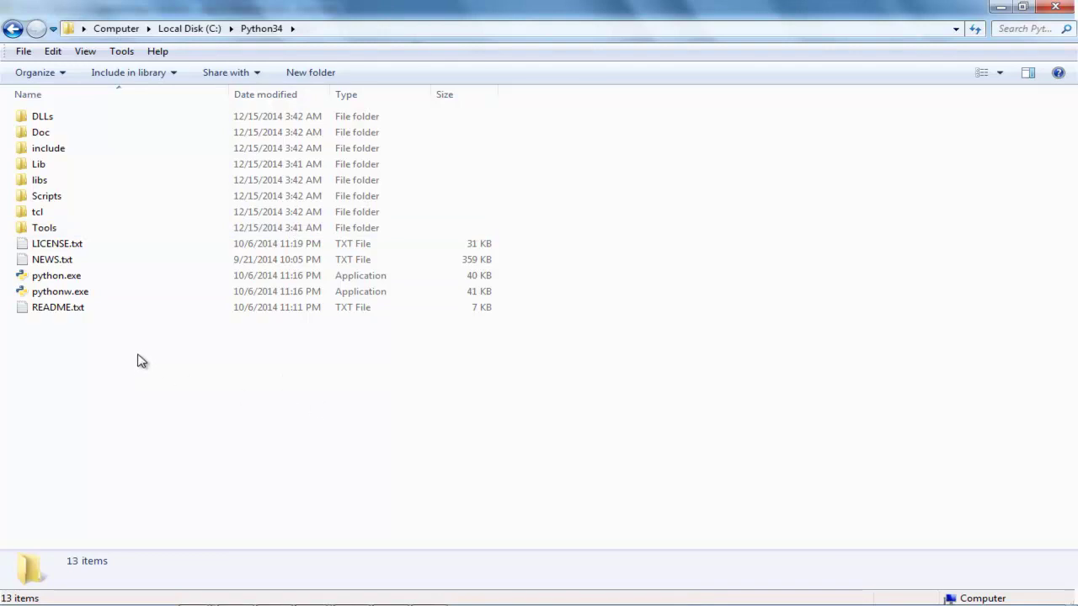
Browse from the Python34 folder to the 64-bit Java runtime's folder C:\Program Files\Java\jre7\bin
{"action": "left_click", "coordinate": [130, 31]}
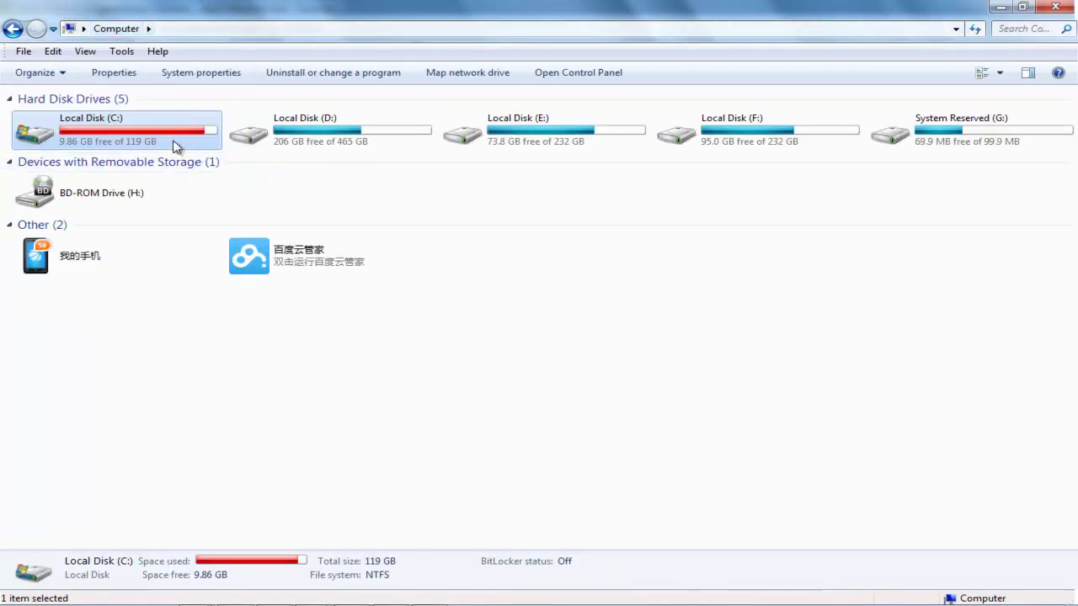
{"action": "double_click", "coordinate": [177, 146]}
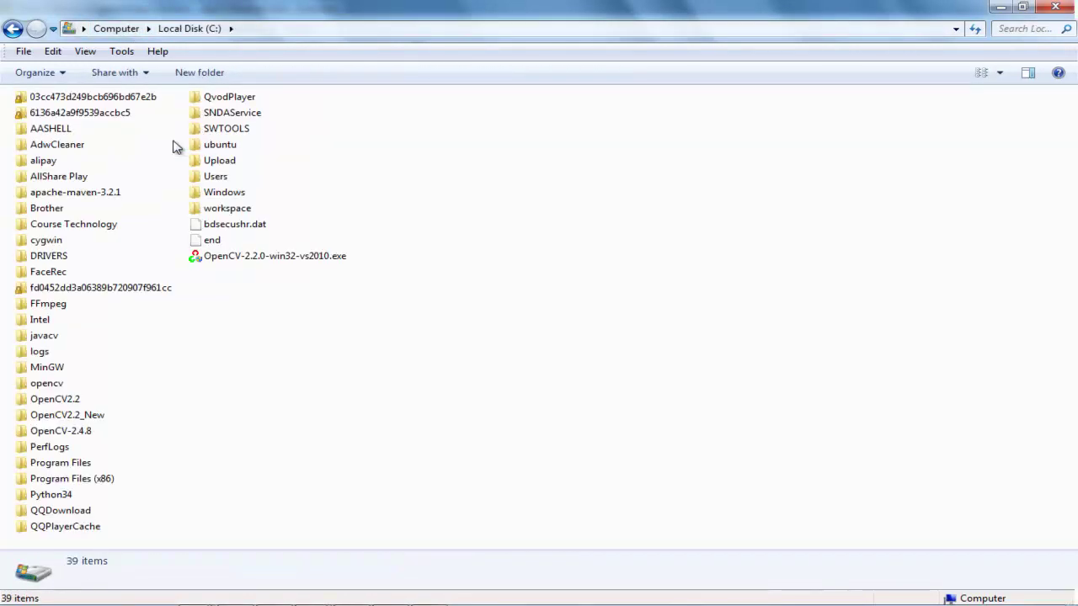
{"action": "left_click", "coordinate": [61, 464]}
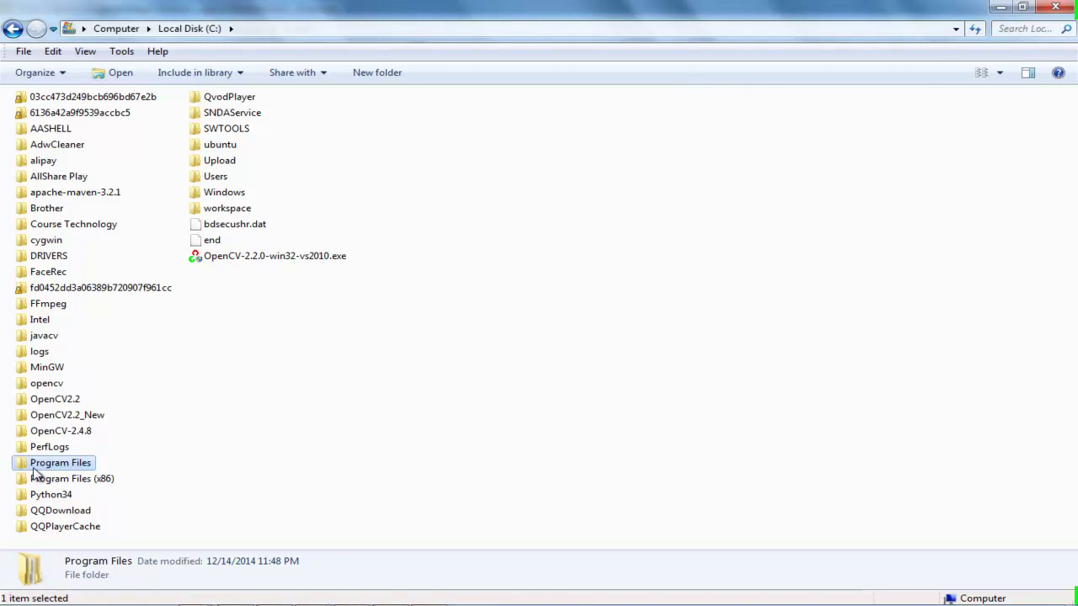
{"action": "mouse_move", "coordinate": [40, 472]}
{"action": "mouse_move", "coordinate": [102, 483]}
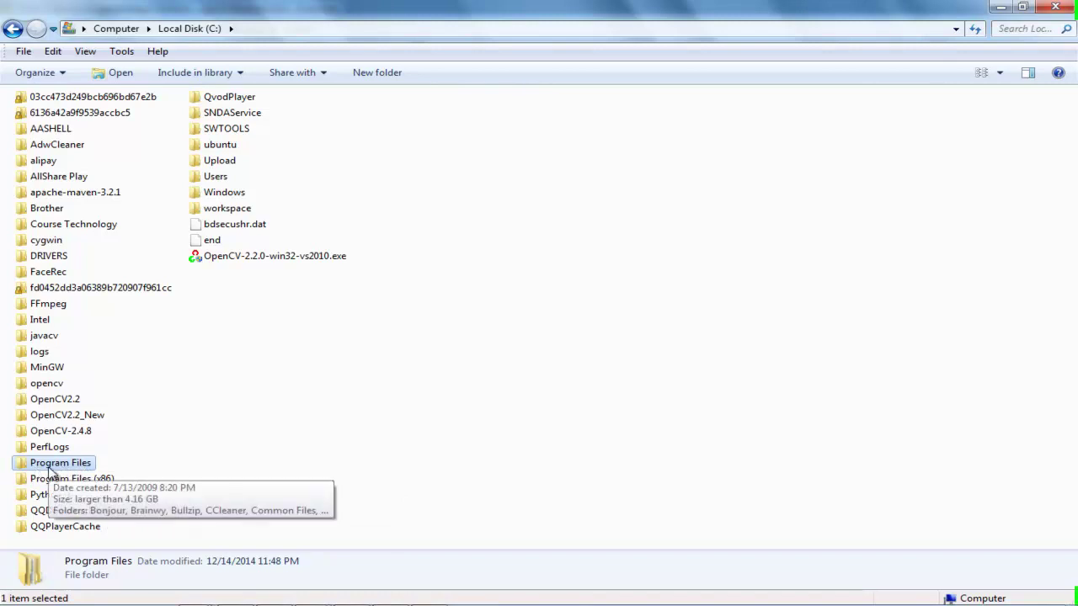
{"action": "double_click", "coordinate": [49, 470]}
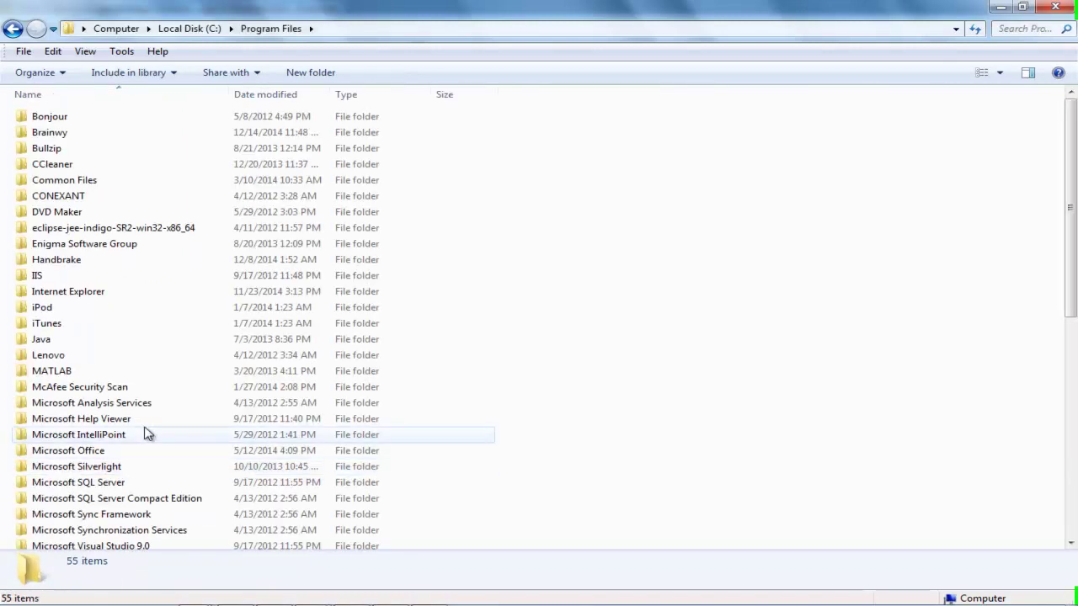
{"action": "double_click", "coordinate": [55, 341]}
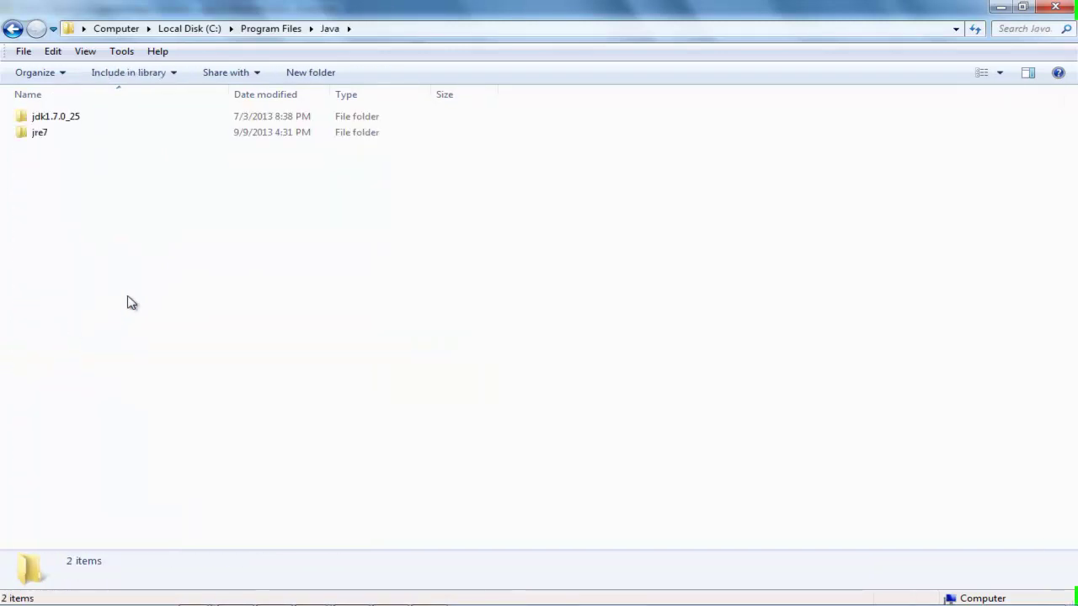
{"action": "double_click", "coordinate": [45, 138]}
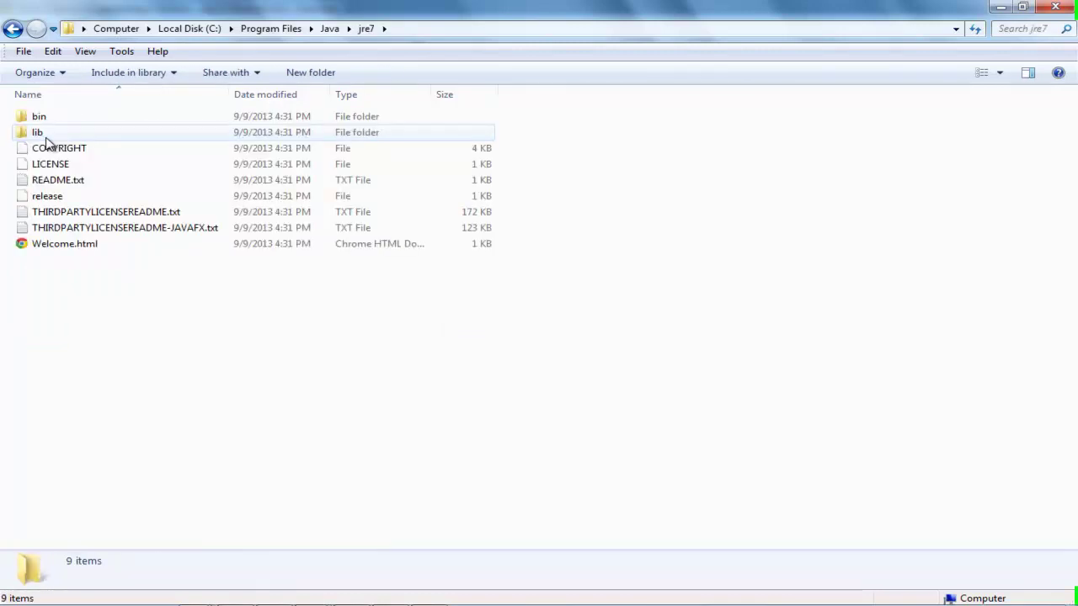
{"action": "double_click", "coordinate": [52, 121]}
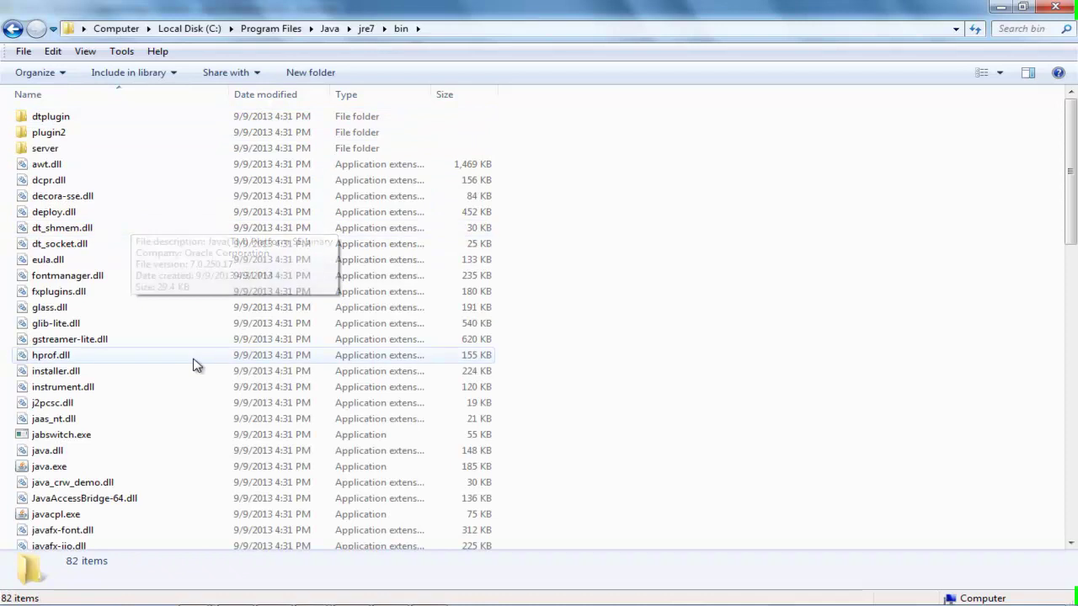
Locate javaw.exe in the jre7 bin folder and copy the folder path C:\Program Files\Java\jre7\bin
{"action": "left_click", "coordinate": [89, 468]}
{"action": "scroll", "coordinate": [200, 456], "scroll_direction": "down", "scroll_amount": 1}
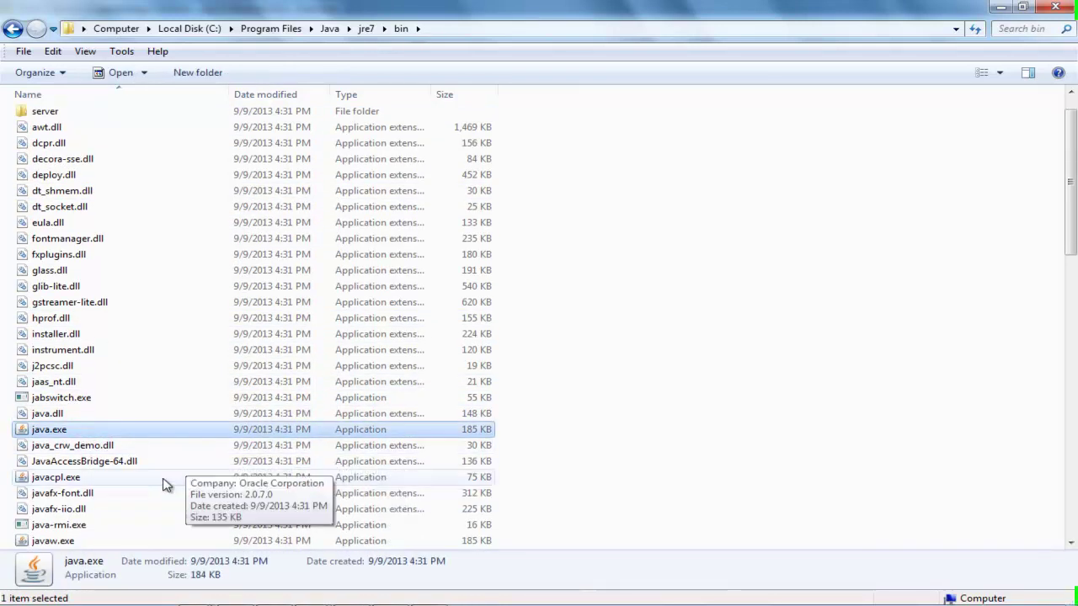
{"action": "left_click", "coordinate": [94, 542]}
{"action": "scroll", "coordinate": [649, 475], "scroll_direction": "down", "scroll_amount": 1}
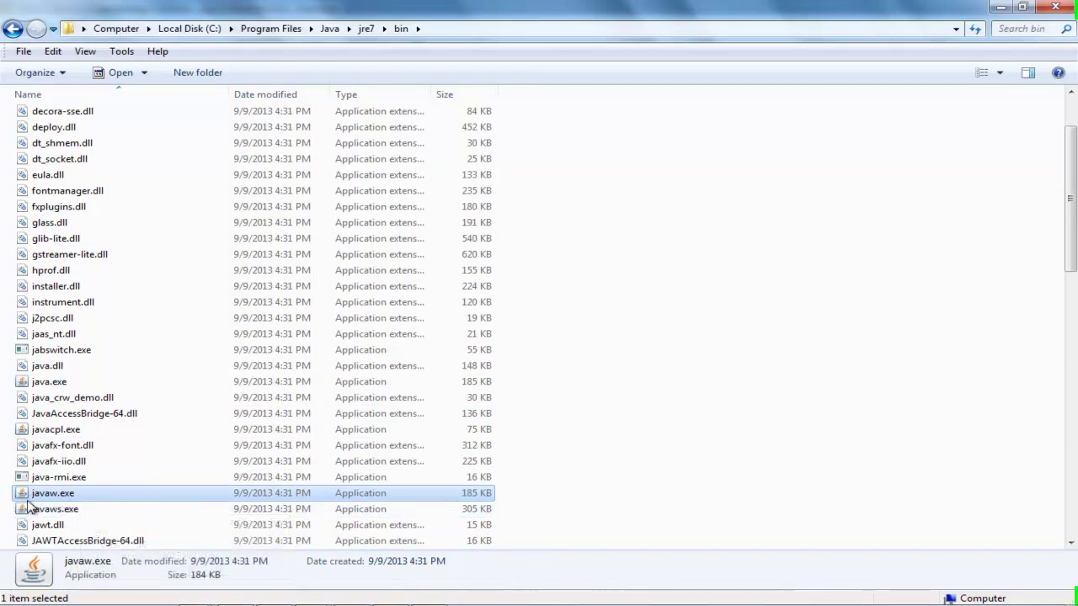
{"action": "mouse_move", "coordinate": [84, 505]}
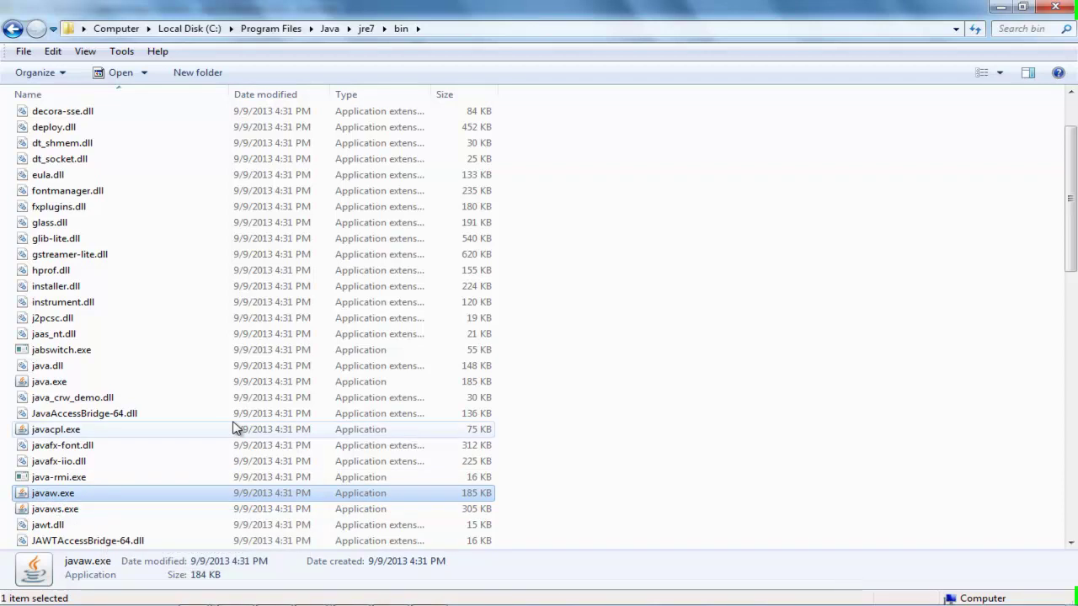
{"action": "left_click", "coordinate": [458, 34]}
{"action": "key", "text": "ctrl+c"}
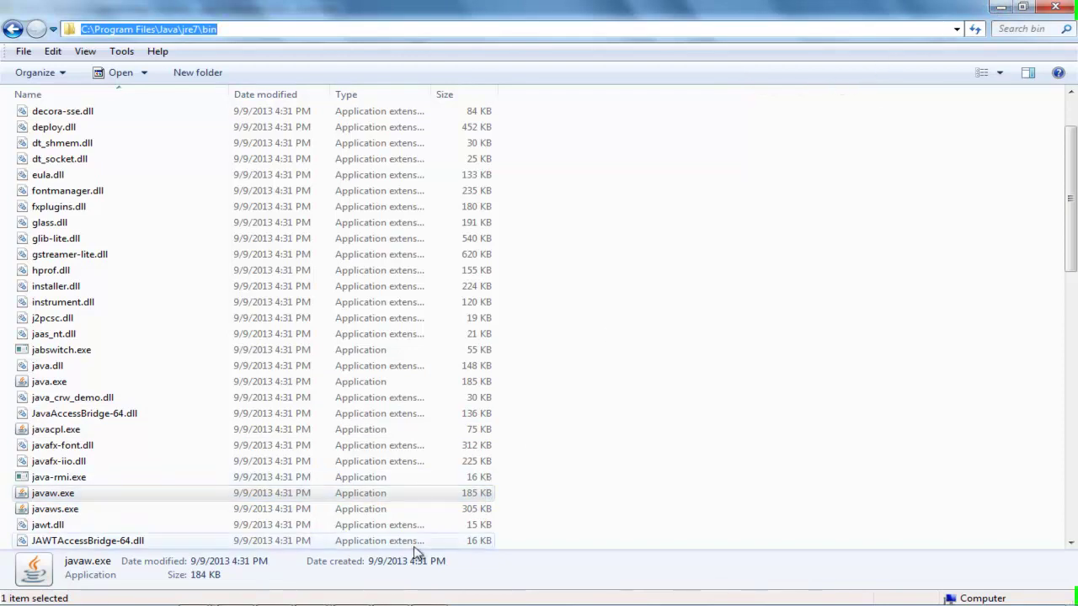
{"action": "mouse_move", "coordinate": [310, 594]}
{"action": "mouse_move", "coordinate": [191, 598]}
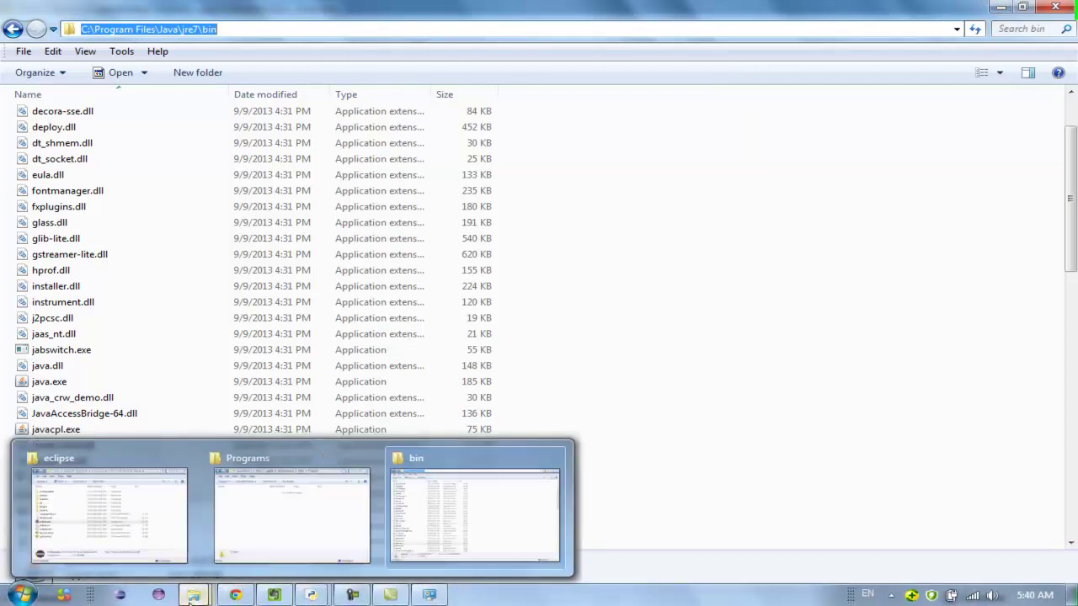
Open eclipse.ini from the extracted eclipse folder for editing in Notepad++
{"action": "left_click", "coordinate": [148, 539]}
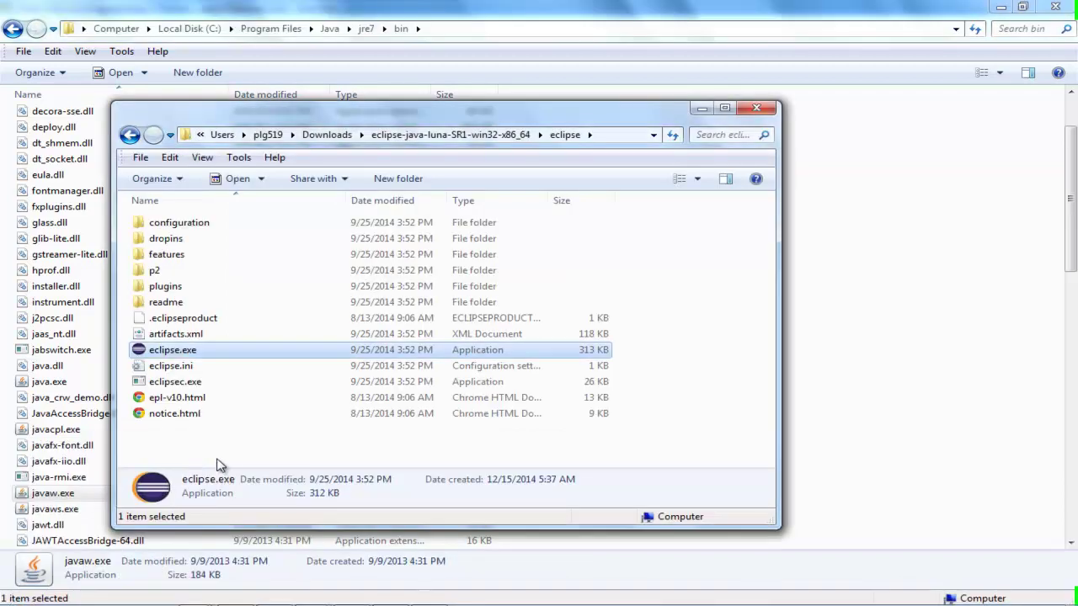
{"action": "left_click", "coordinate": [185, 369]}
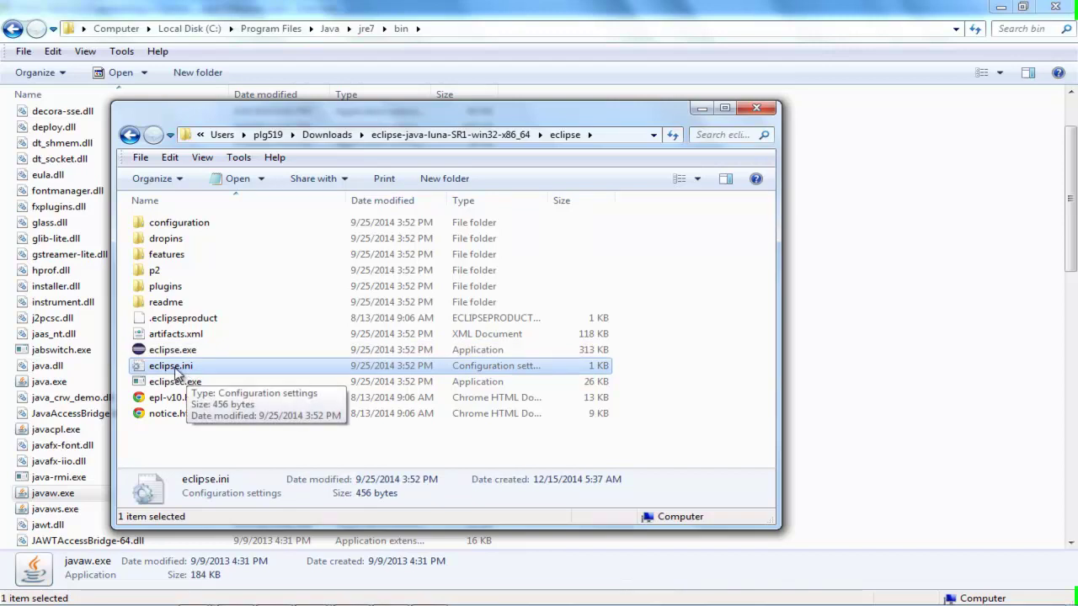
{"action": "right_click", "coordinate": [176, 369]}
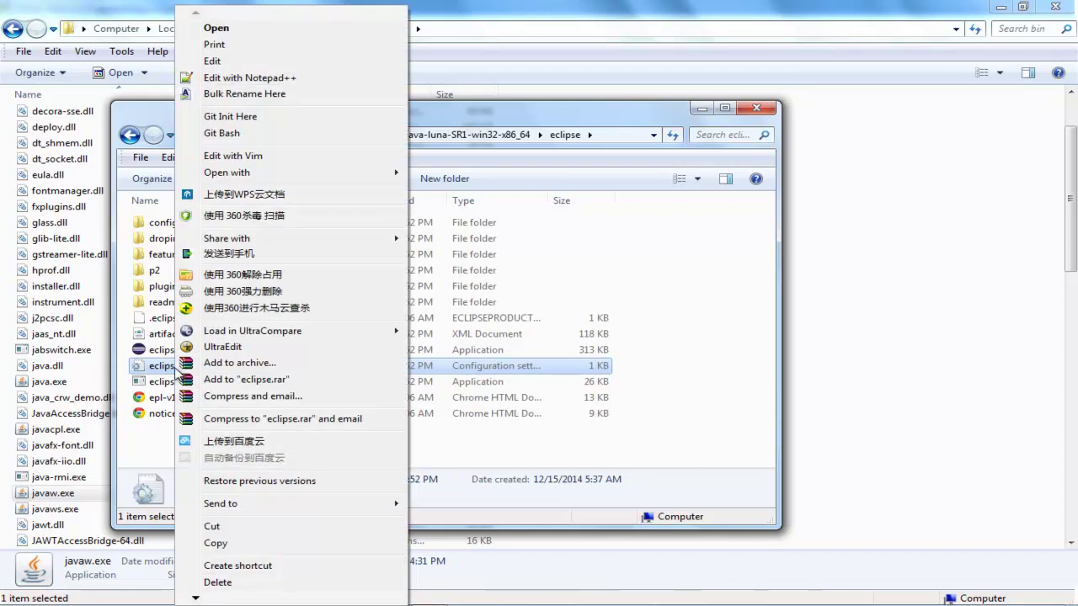
{"action": "left_click", "coordinate": [309, 78]}
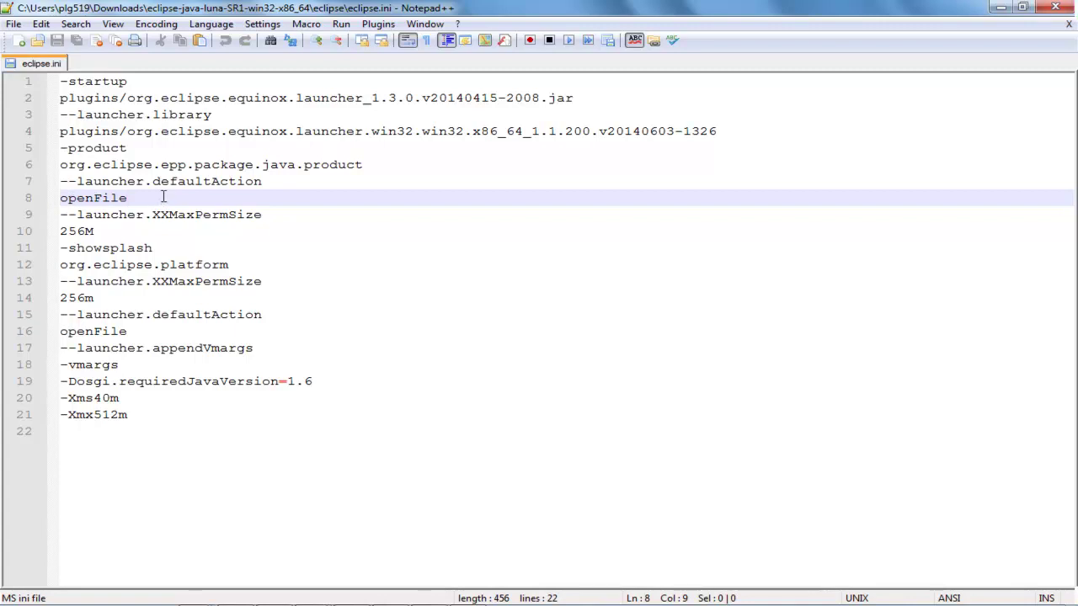
Below the first openFile line, add a -vm line and a line with C:\Program Files\Java\jre7\bin, then save eclipse.ini and minimize the editor
{"action": "key", "text": "Return"}
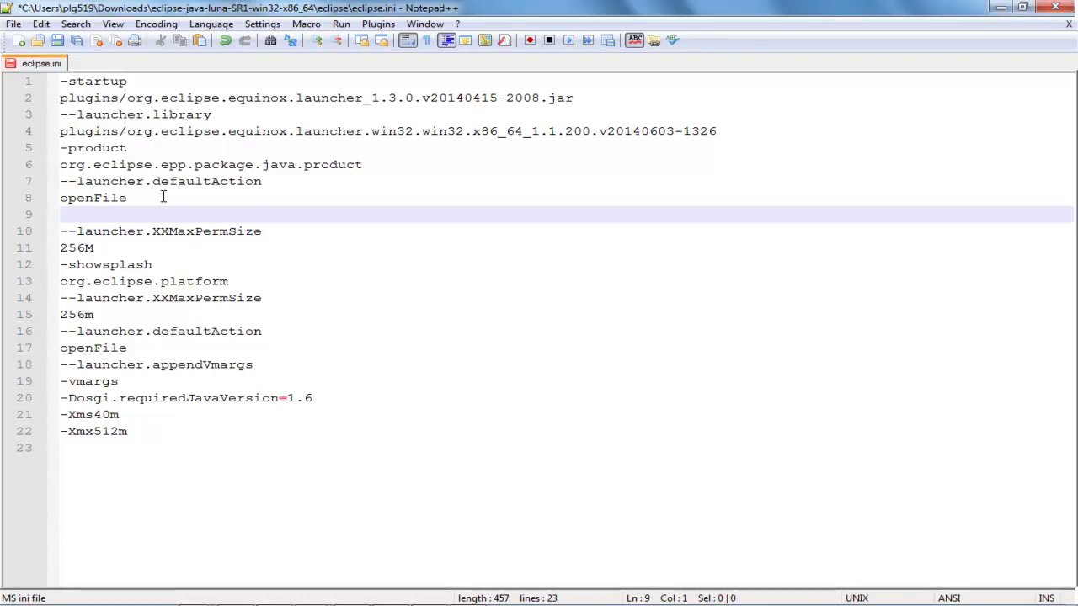
{"action": "type", "text": "-vm"}
{"action": "key", "text": "Return"}
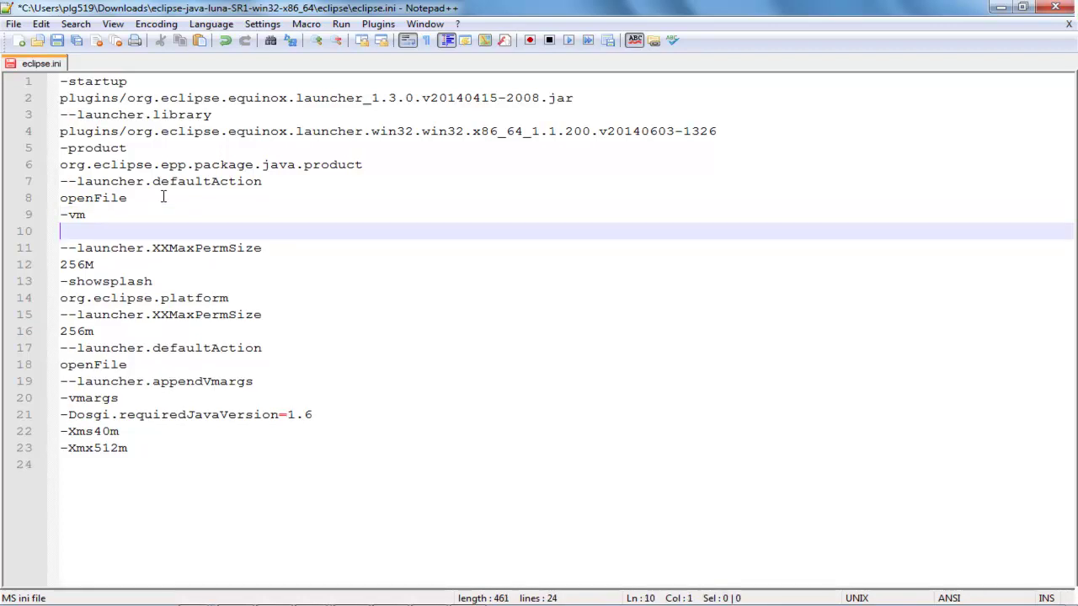
{"action": "key", "text": "ctrl+v"}
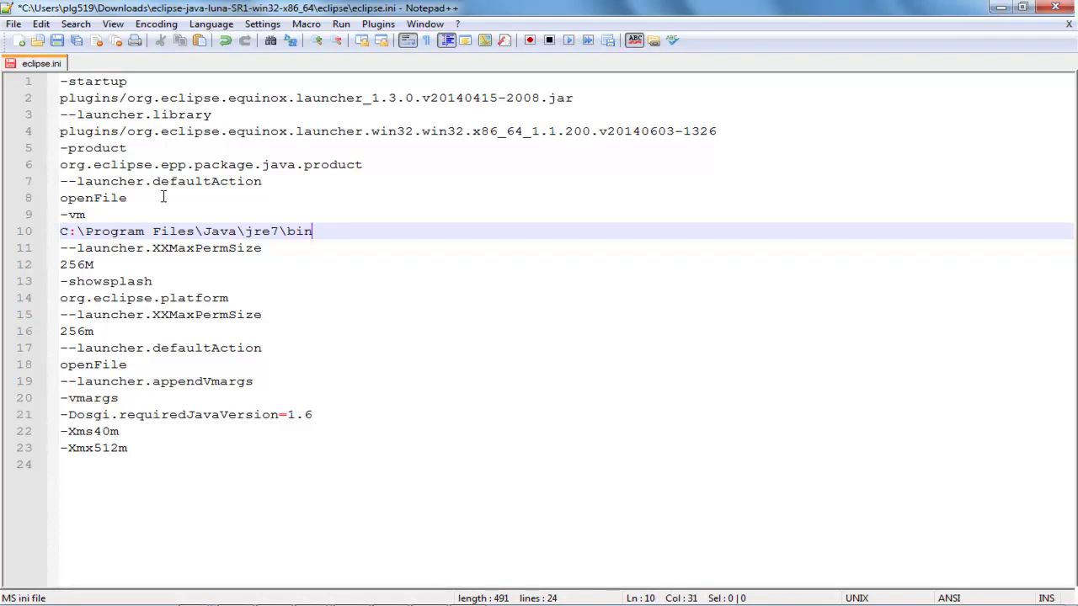
{"action": "key", "text": "ctrl+s"}
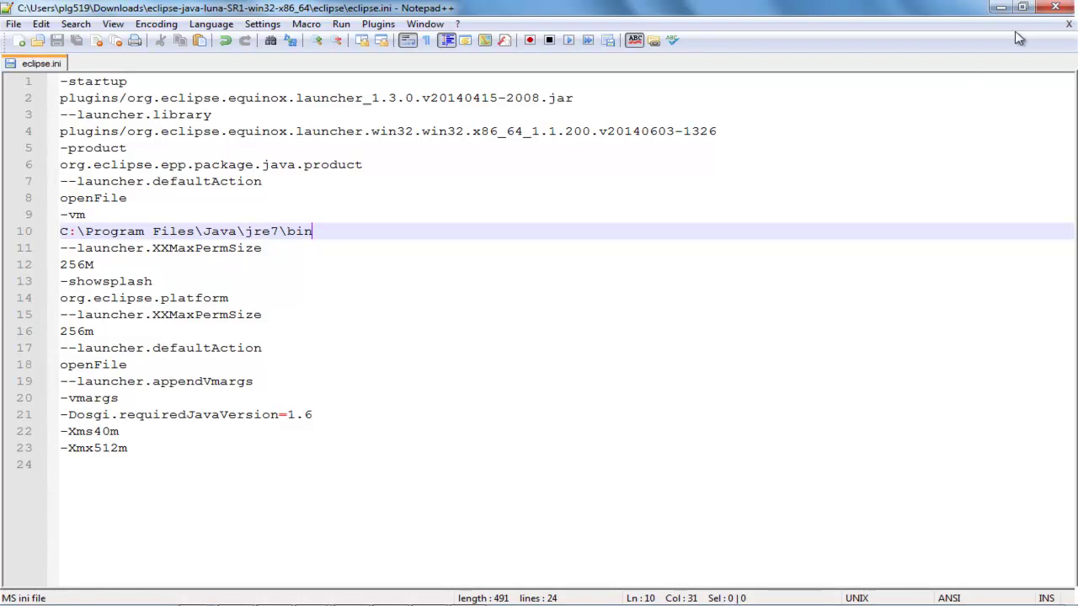
{"action": "left_click", "coordinate": [1001, 7]}
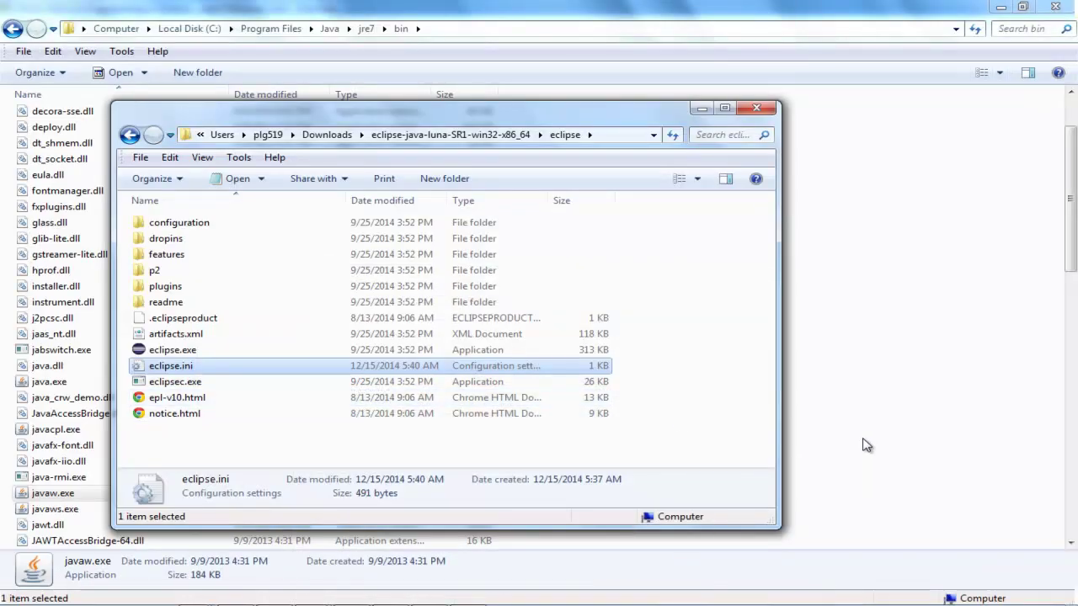
Launch eclipse.exe from the extracted eclipse folder
{"action": "mouse_move", "coordinate": [876, 605]}
{"action": "mouse_move", "coordinate": [193, 596]}
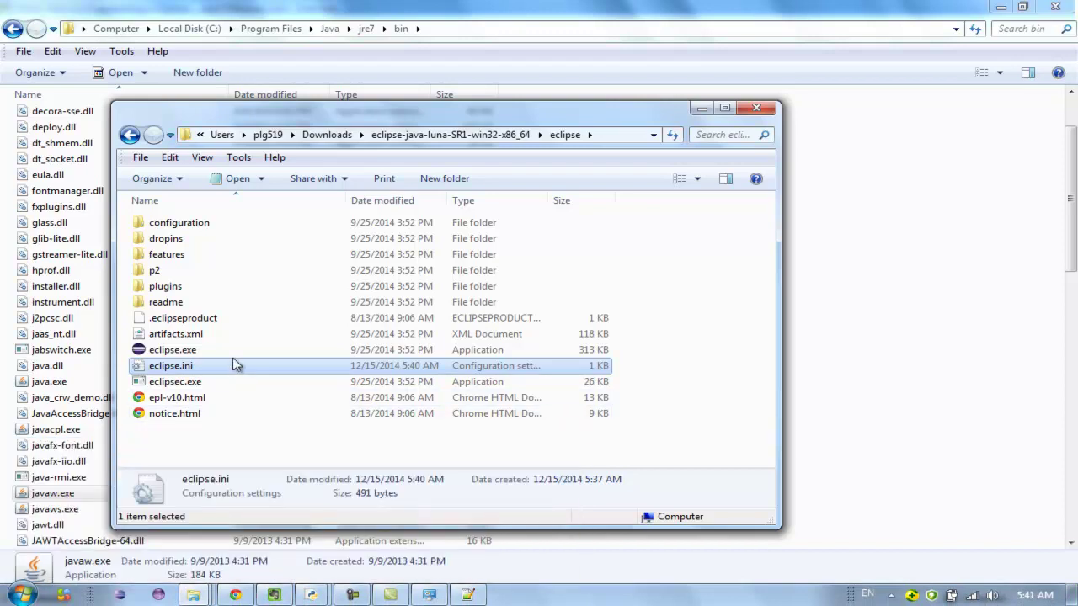
{"action": "double_click", "coordinate": [234, 353]}
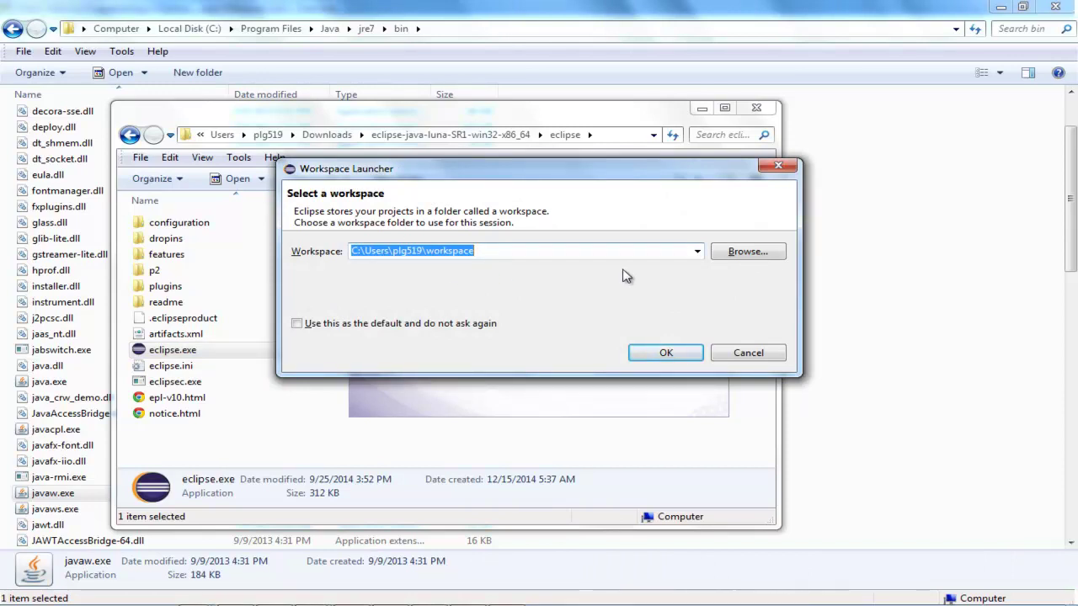
Choose the Maizi folder in the user's home directory as the Eclipse workspace and confirm it
{"action": "left_click", "coordinate": [698, 253]}
{"action": "left_click", "coordinate": [723, 278]}
{"action": "left_click", "coordinate": [724, 253]}
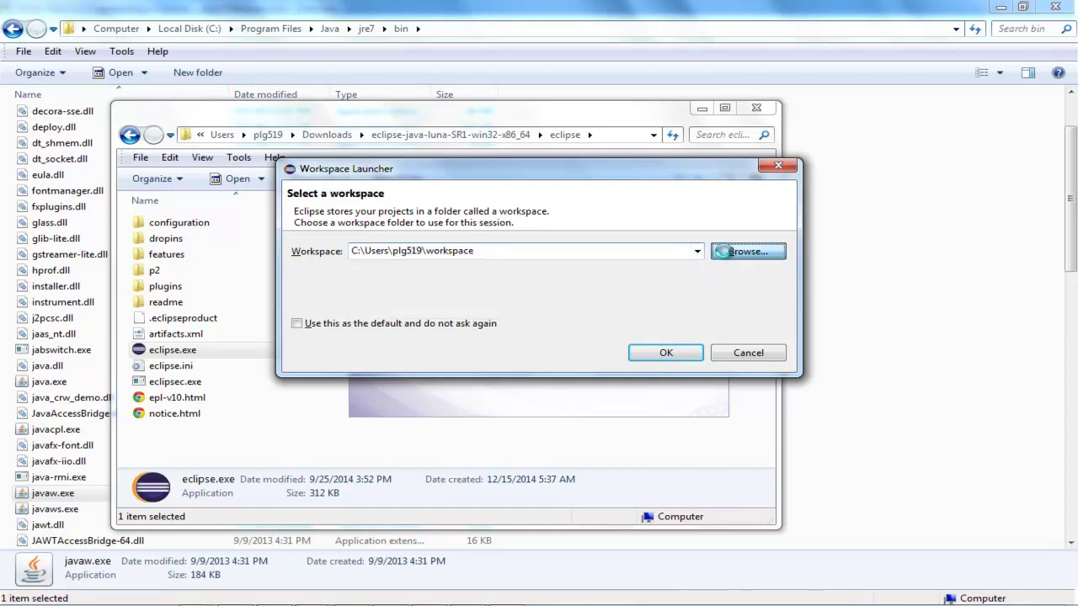
{"action": "left_click", "coordinate": [454, 334]}
{"action": "left_click", "coordinate": [559, 543]}
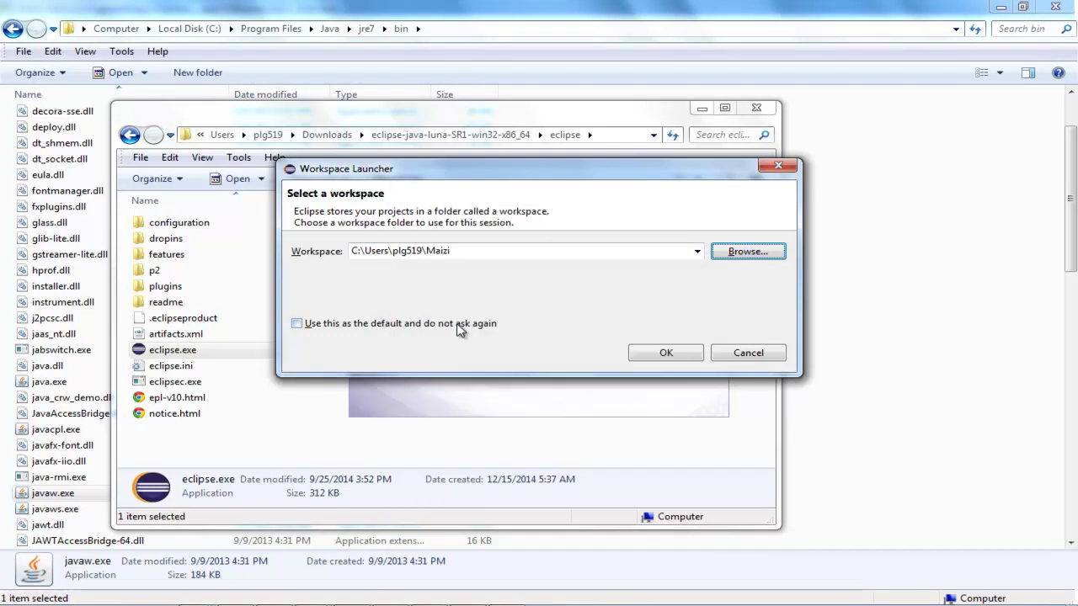
{"action": "double_click", "coordinate": [480, 251]}
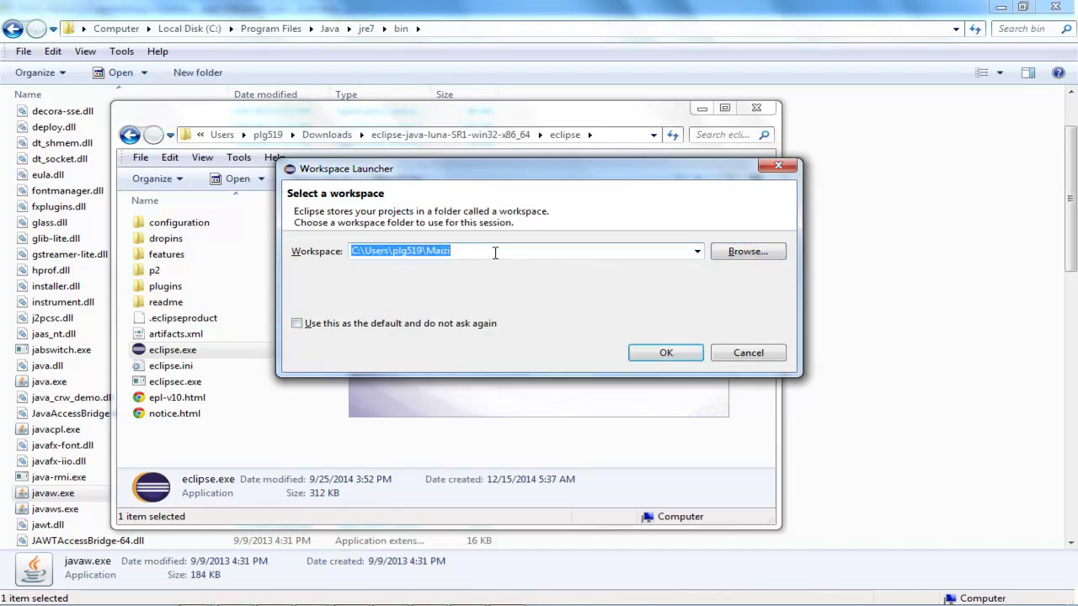
{"action": "left_click", "coordinate": [495, 251]}
{"action": "left_click", "coordinate": [667, 354]}
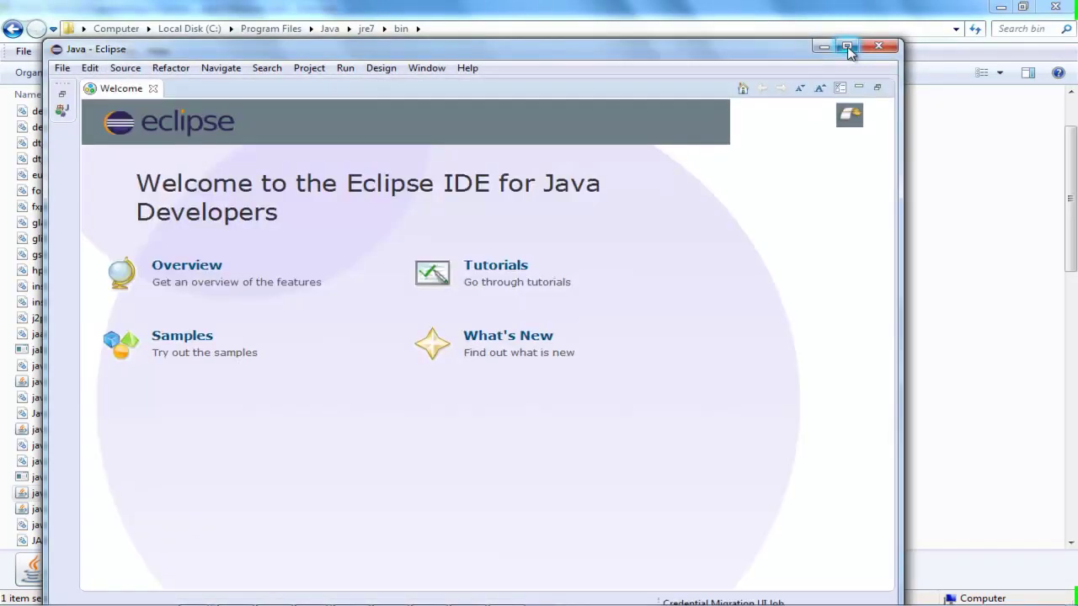
Maximize the Eclipse window, close the Welcome page and narrow the Package Explorer
{"action": "left_click", "coordinate": [848, 47]}
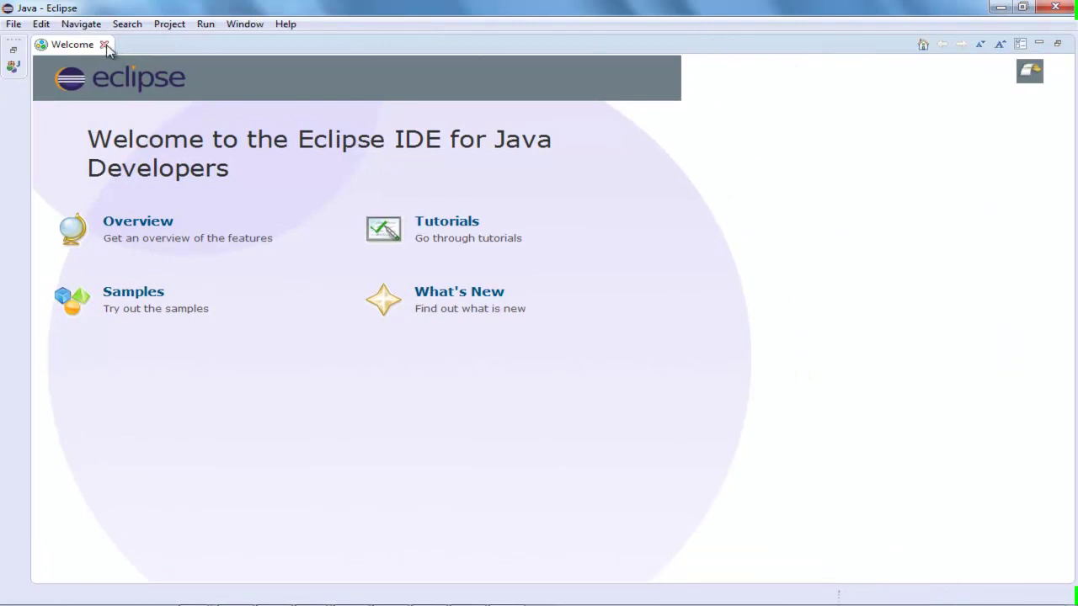
{"action": "left_click", "coordinate": [105, 44]}
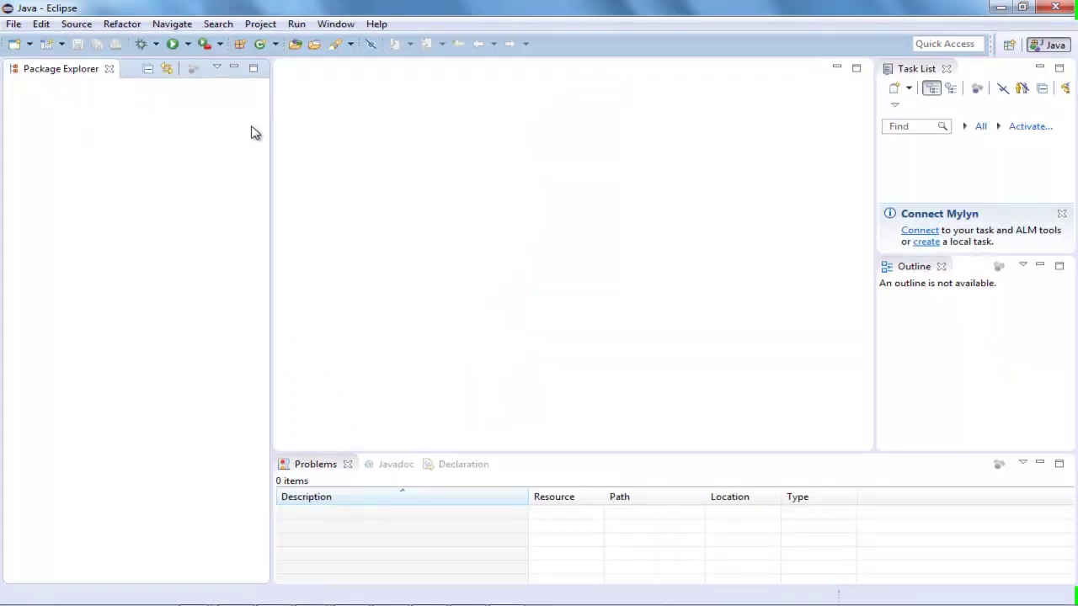
{"action": "left_click_drag", "start_coordinate": [269, 121], "coordinate": [164, 118]}
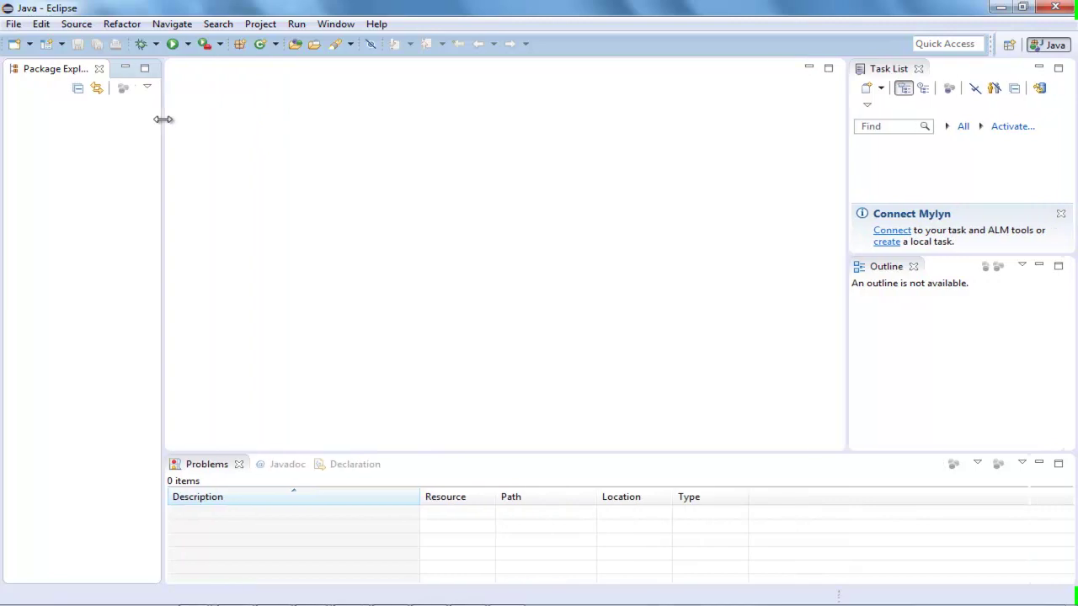
Create a Java project named TestJava with the default location and build settings
{"action": "left_click", "coordinate": [30, 45]}
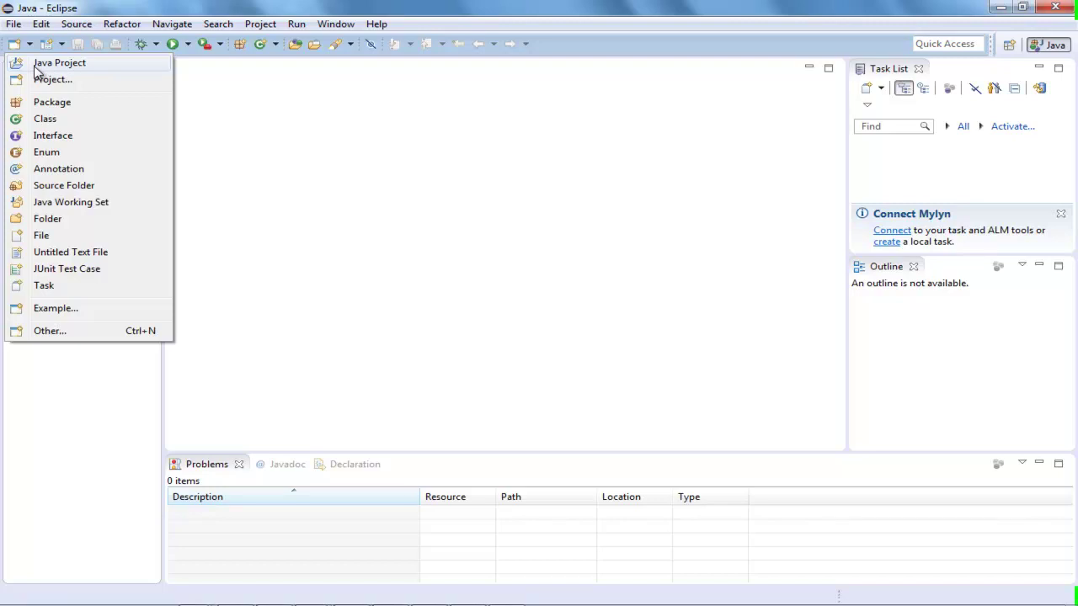
{"action": "left_click", "coordinate": [37, 71]}
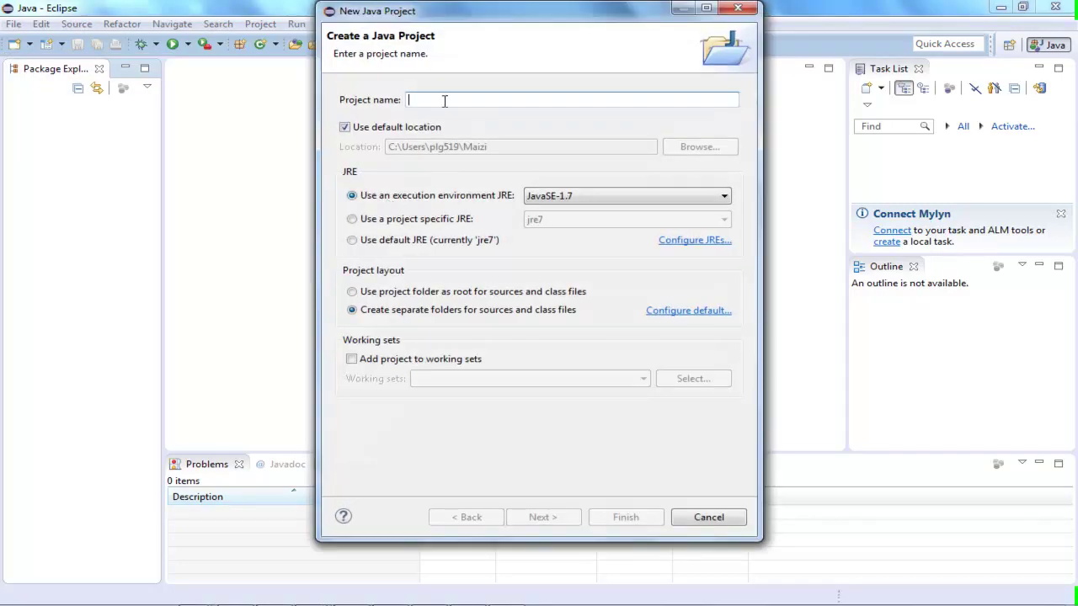
{"action": "type", "text": "Test"}
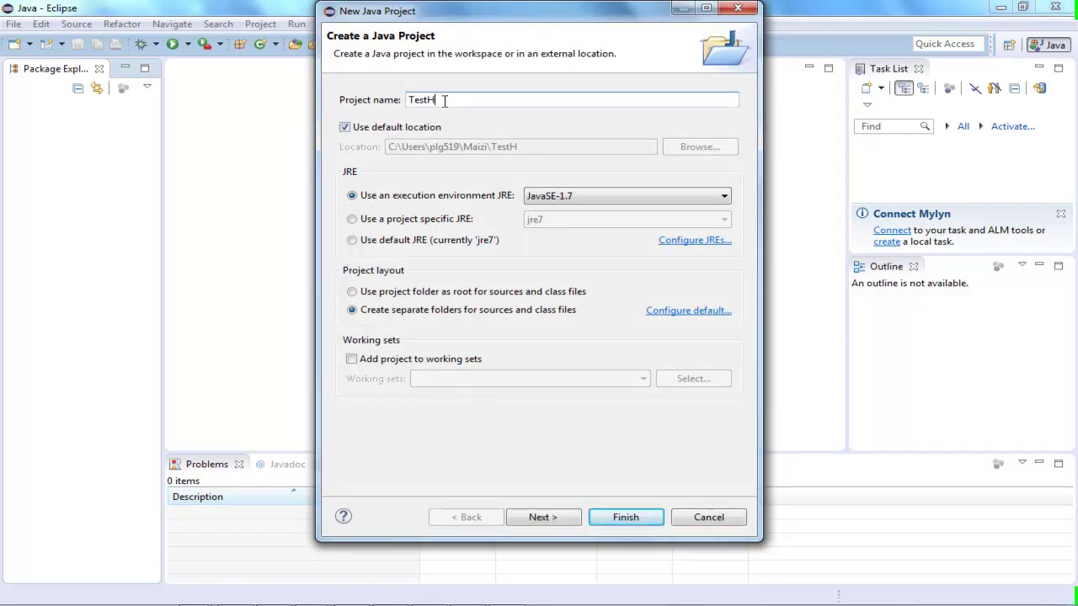
{"action": "type", "text": "Java"}
{"action": "left_click", "coordinate": [571, 518]}
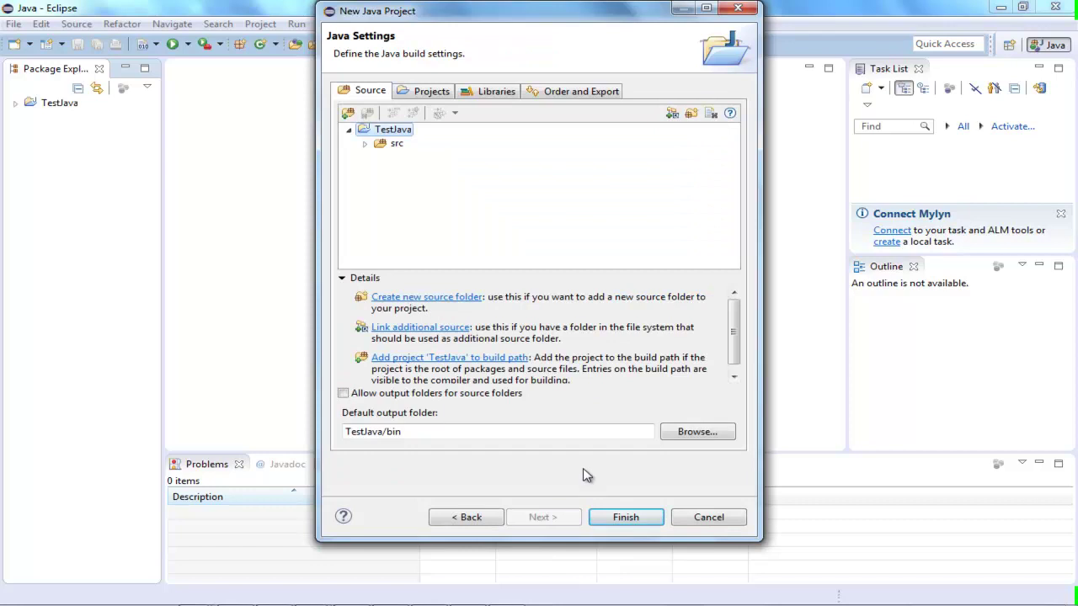
{"action": "left_click", "coordinate": [636, 517]}
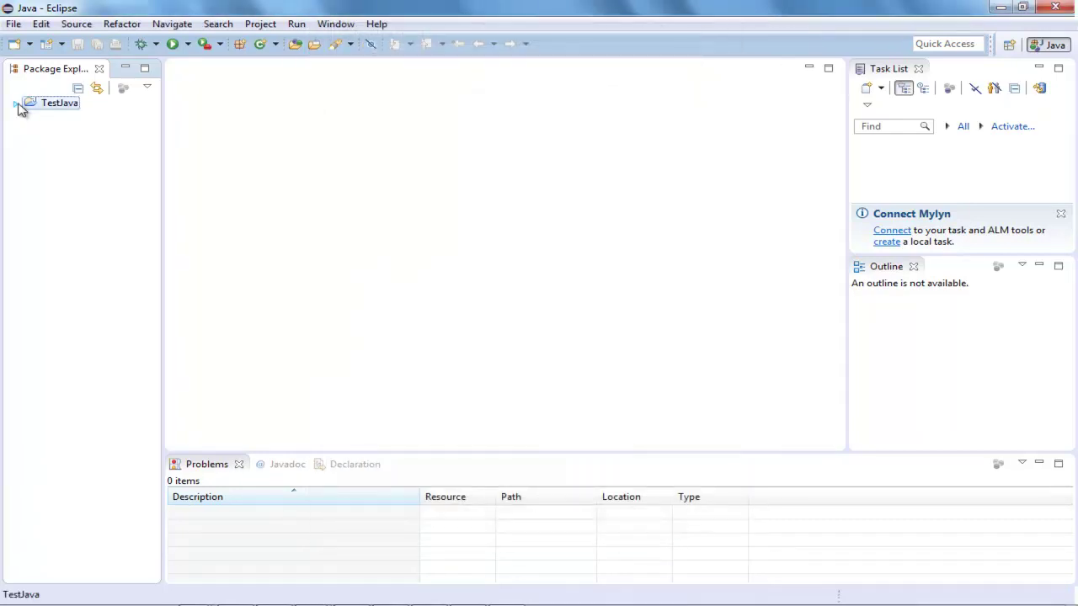
Create a public class named TestHelloWorld in TestJava's src folder, including the public static void main(String[] args) method stub
{"action": "left_click", "coordinate": [18, 105]}
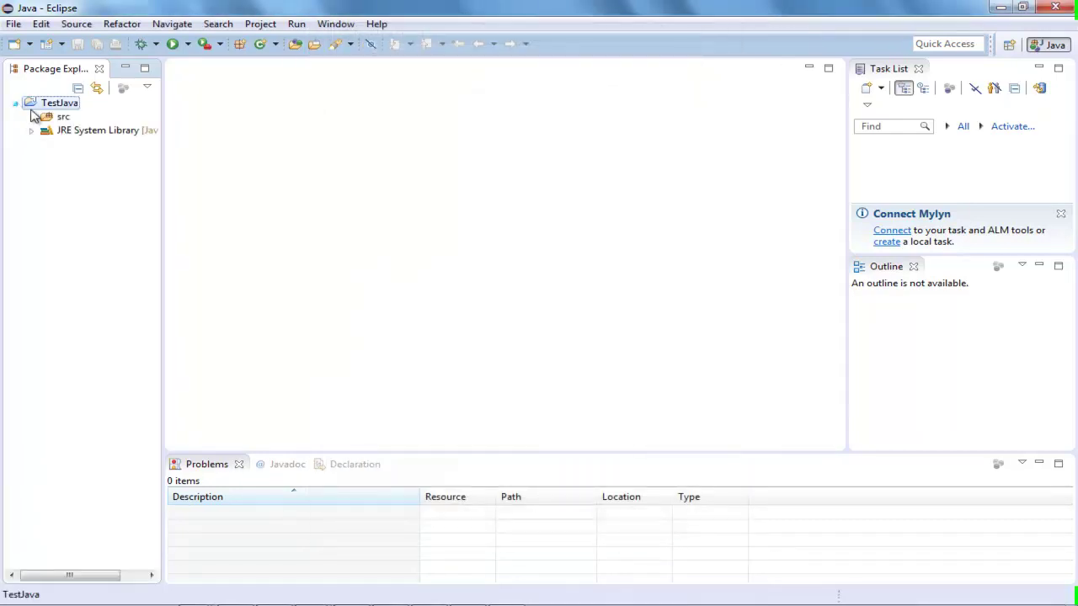
{"action": "left_click", "coordinate": [55, 119]}
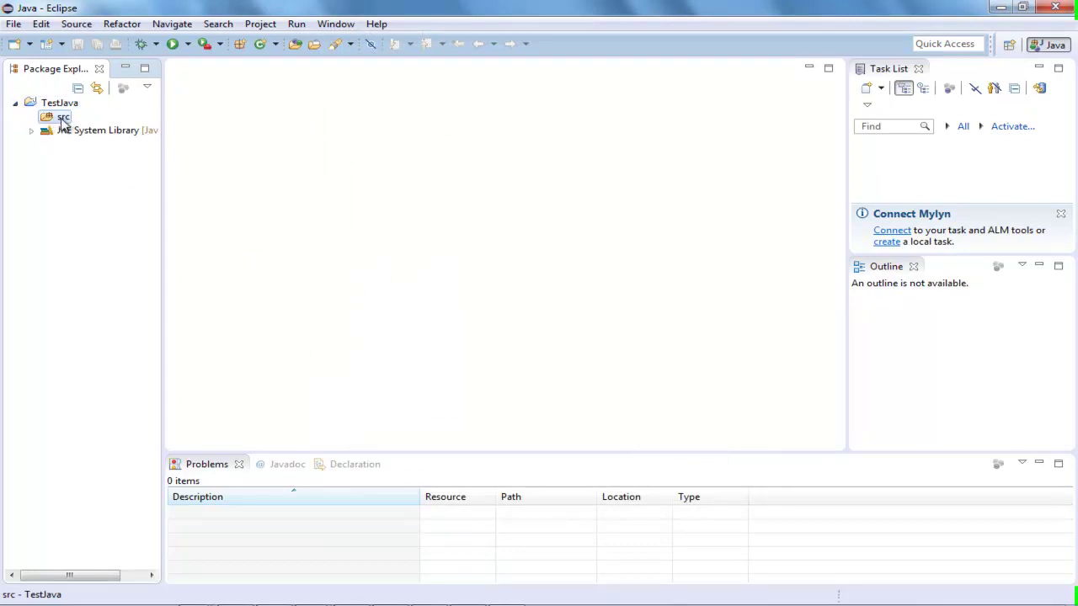
{"action": "right_click", "coordinate": [62, 123]}
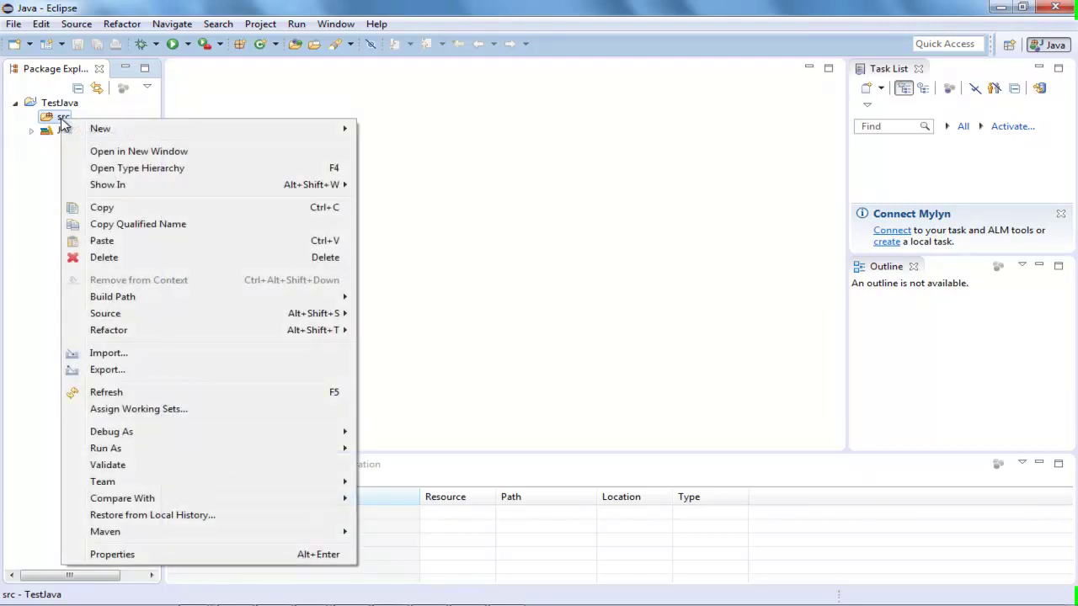
{"action": "mouse_move", "coordinate": [65, 131]}
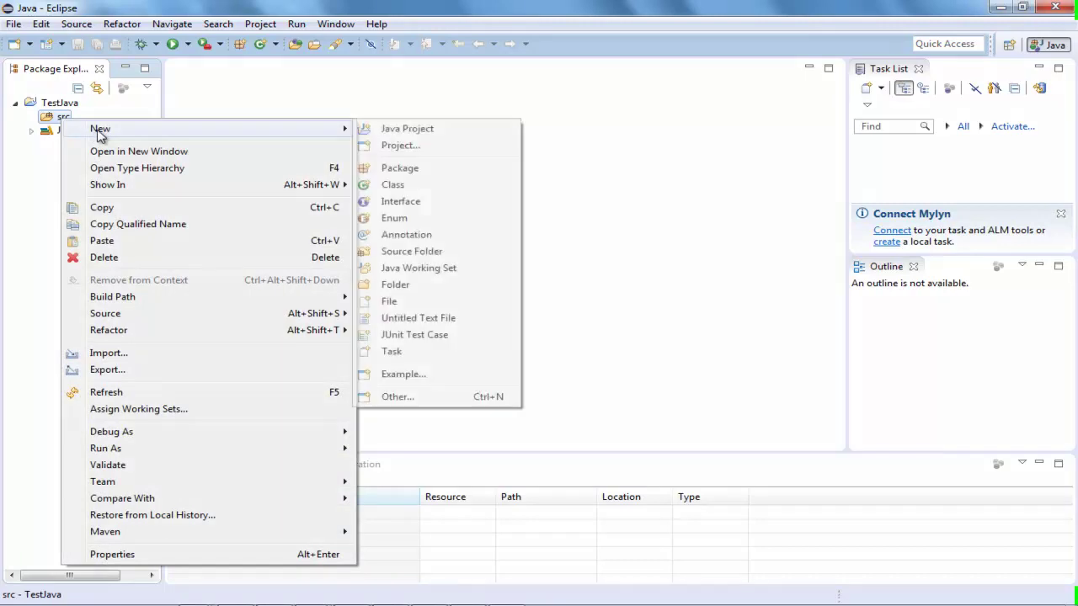
{"action": "left_click", "coordinate": [443, 186]}
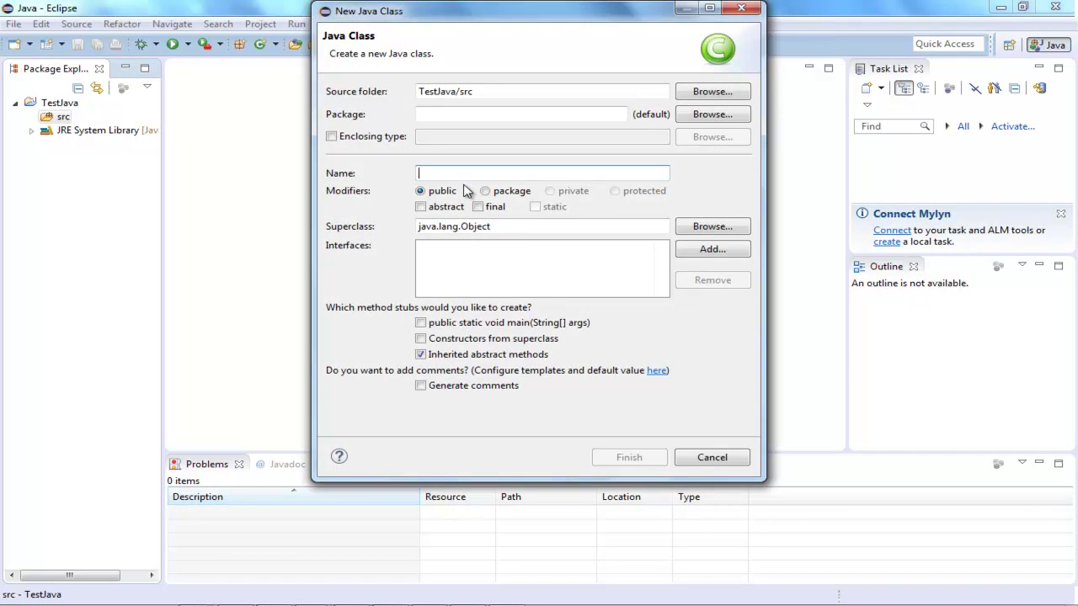
{"action": "type", "text": "T"}
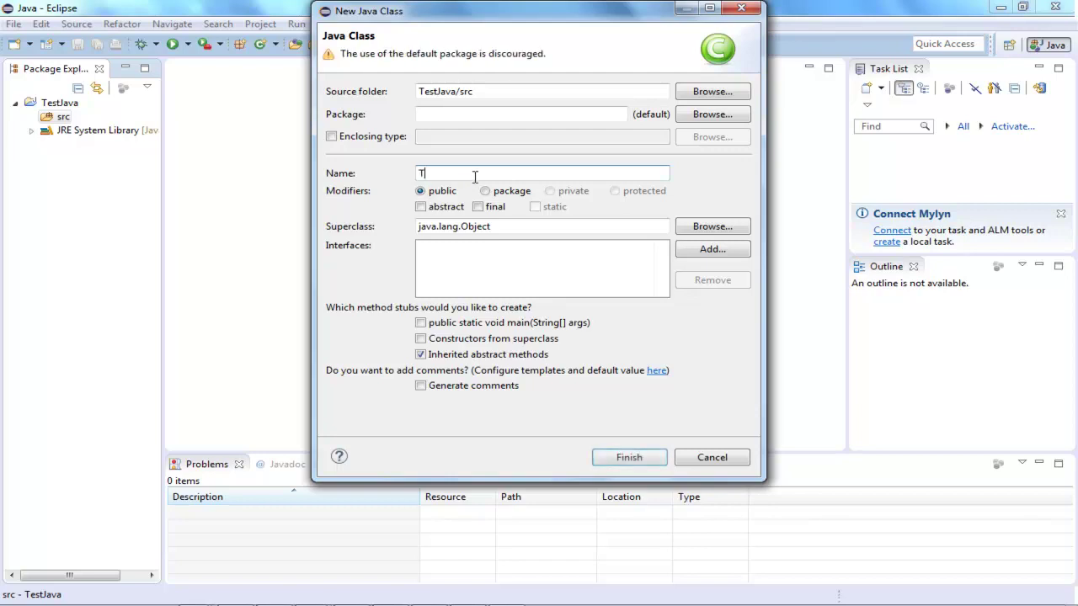
{"action": "type", "text": "estHell"}
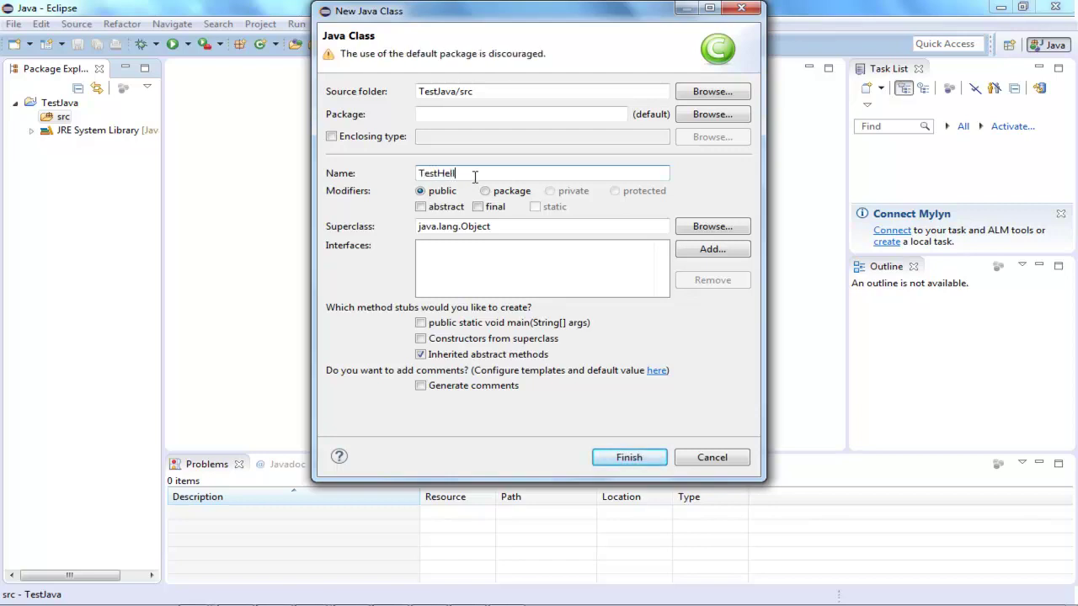
{"action": "type", "text": "oWorld"}
{"action": "left_click", "coordinate": [530, 325]}
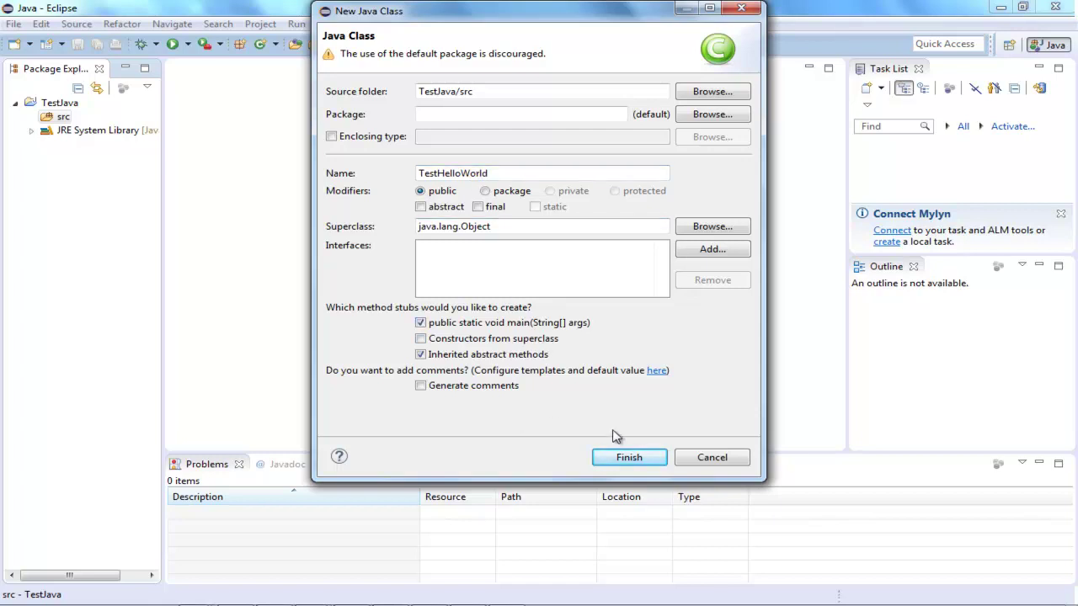
{"action": "left_click", "coordinate": [628, 458]}
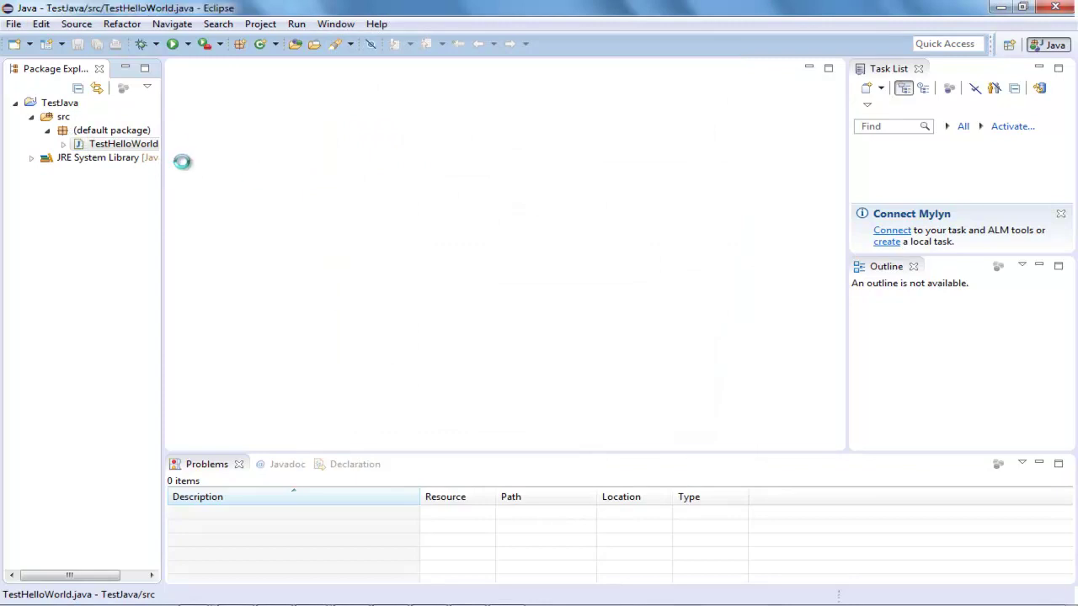
Widen the Package Explorer and add the statement System.out.println("Hello World!"); to the main method of TestHelloWorld.java
{"action": "left_click_drag", "start_coordinate": [166, 175], "coordinate": [235, 170]}
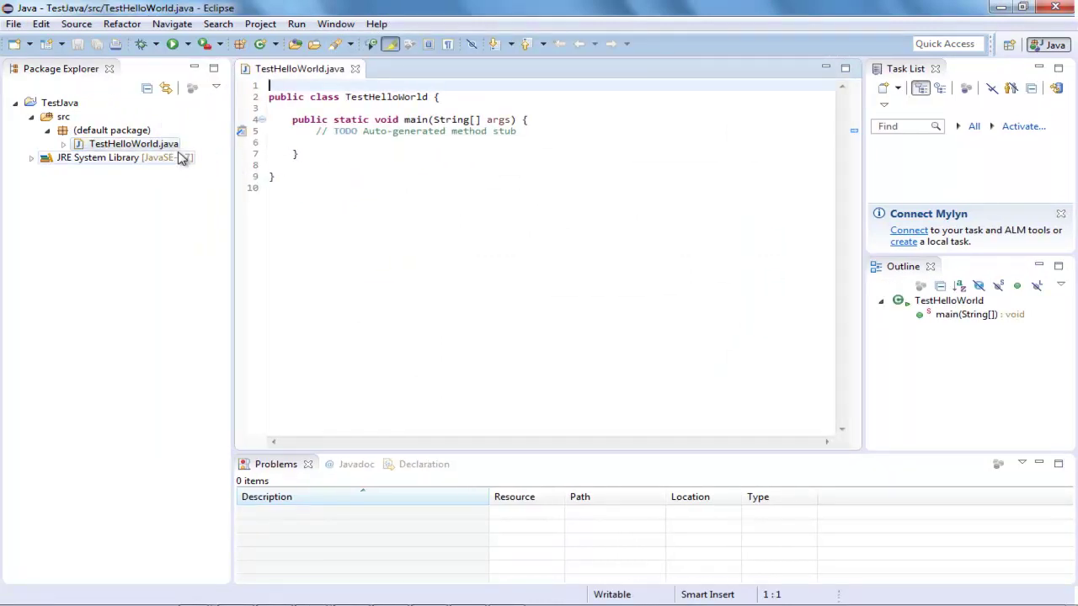
{"action": "left_click", "coordinate": [373, 141]}
{"action": "key", "text": "Tab"}
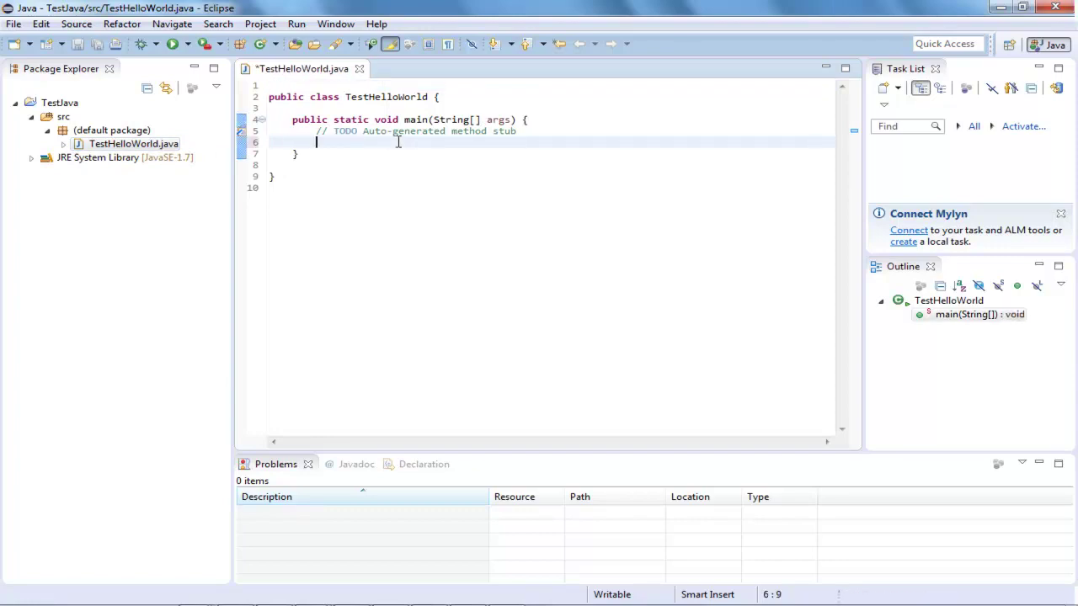
{"action": "type", "text": "System."}
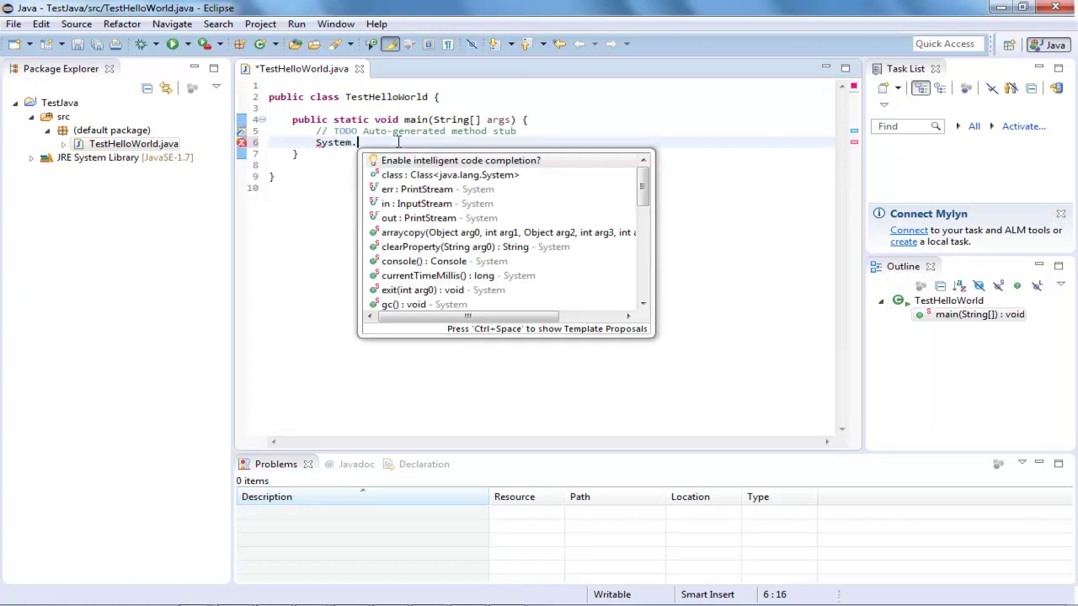
{"action": "type", "text": "out.print"}
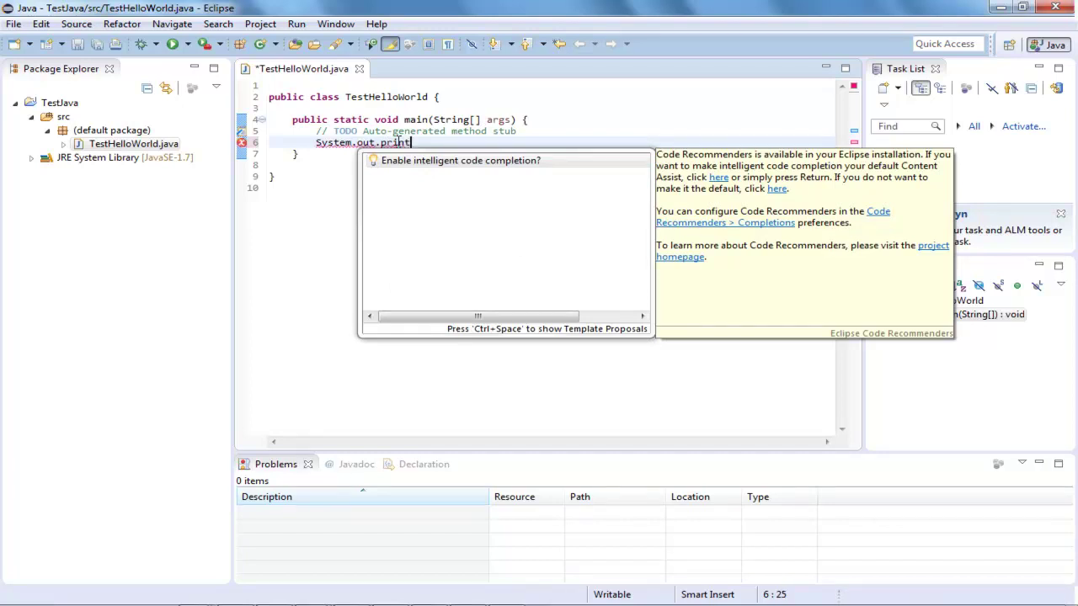
{"action": "type", "text": "ln(\"He"}
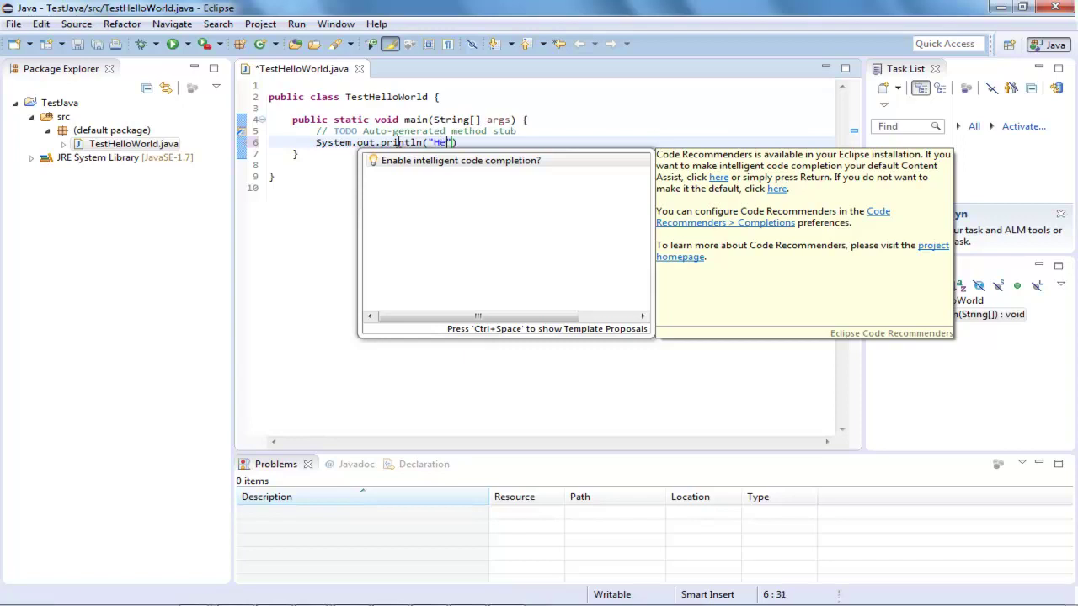
{"action": "type", "text": "llo World!\""}
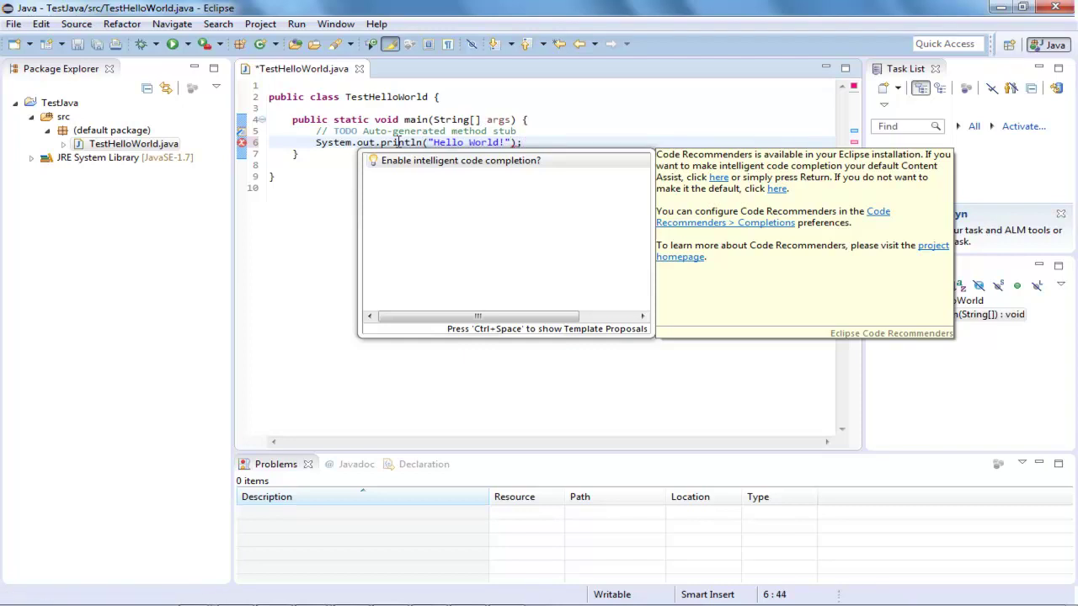
{"action": "left_click", "coordinate": [639, 120]}
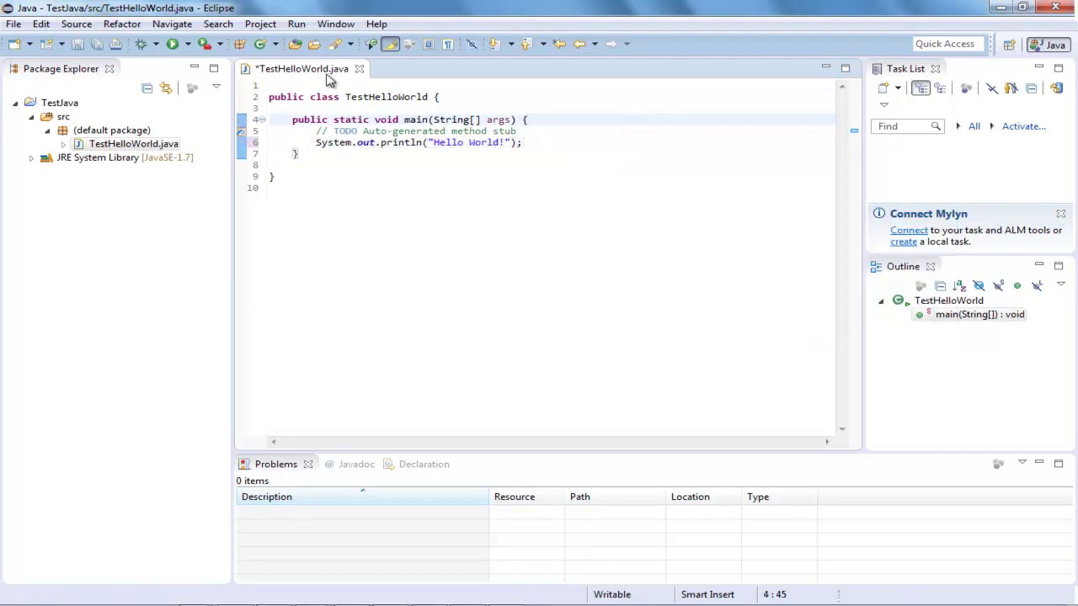
Run TestHelloWorld, saving TestHelloWorld.java before launch, and check the program's output in the console
{"action": "left_click", "coordinate": [299, 24]}
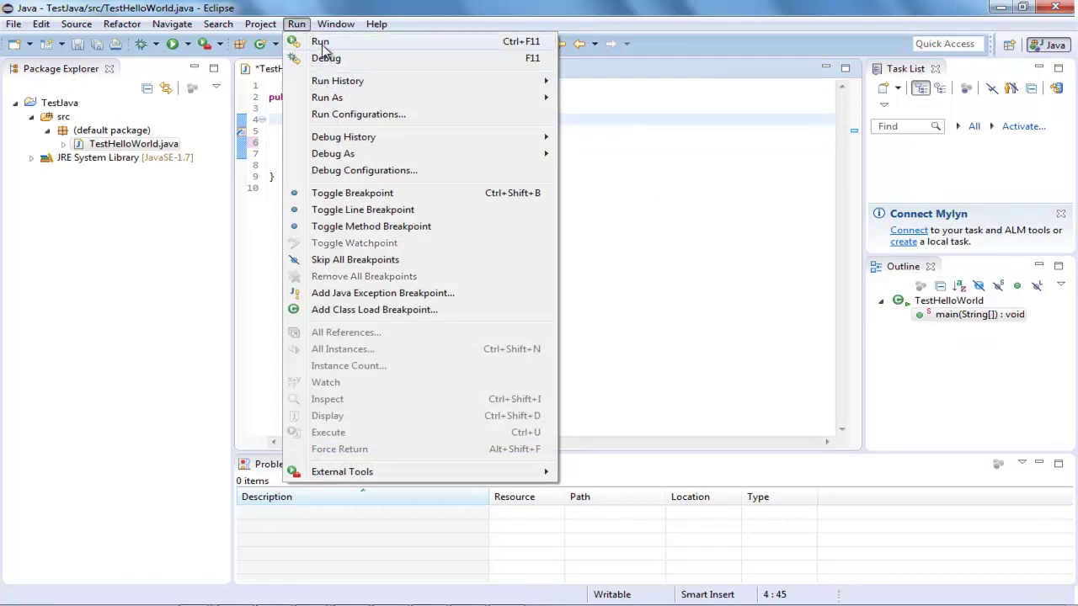
{"action": "key", "text": "ctrl+F11"}
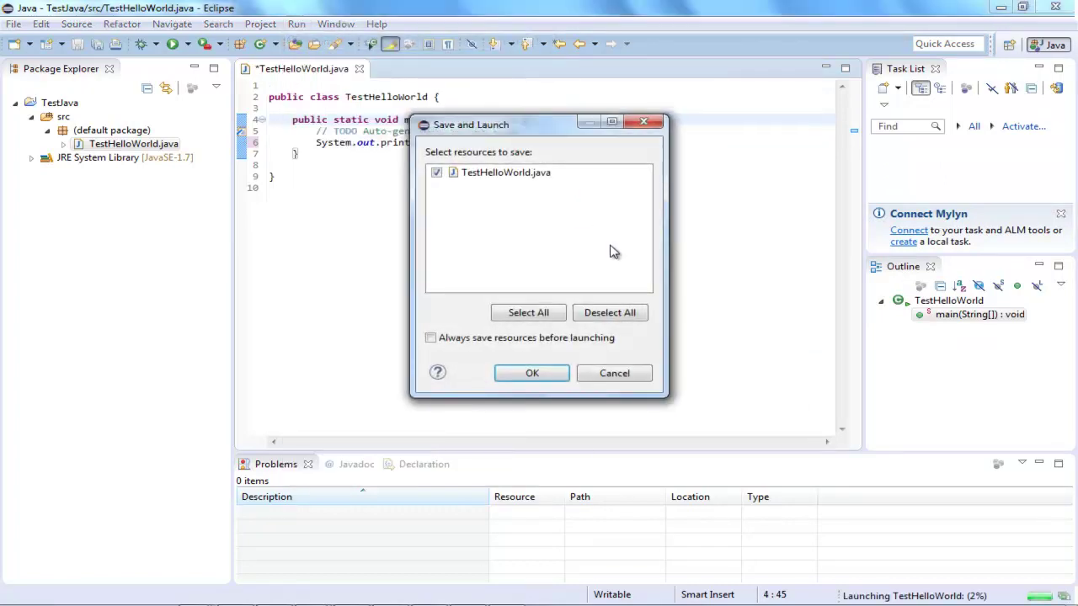
{"action": "left_click", "coordinate": [557, 371]}
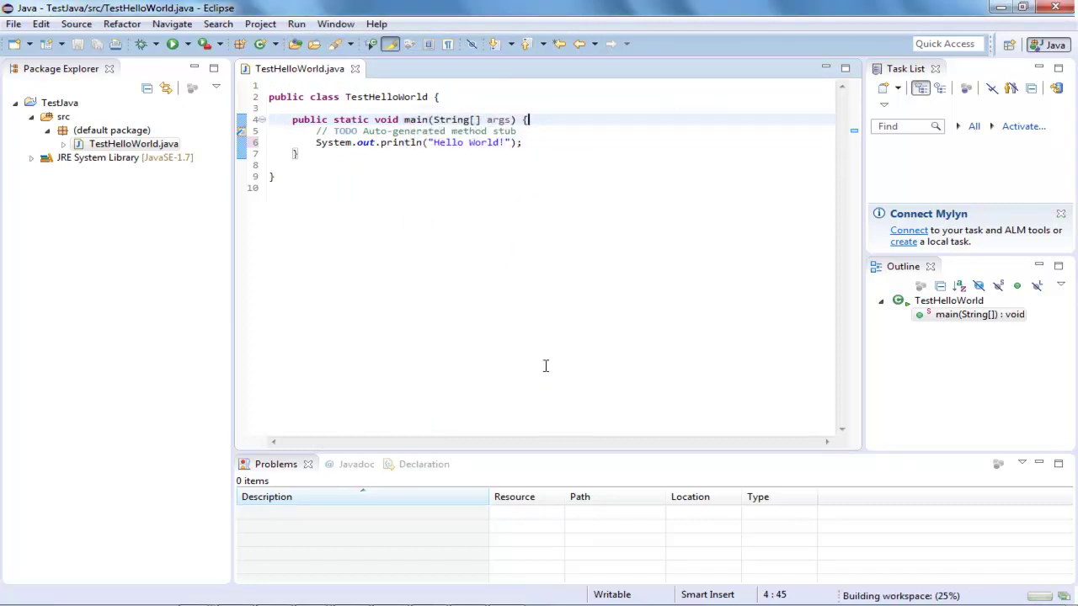
{"action": "left_click_drag", "start_coordinate": [365, 502], "coordinate": [228, 489]}
{"action": "left_click", "coordinate": [381, 504]}
{"action": "left_click_drag", "start_coordinate": [348, 497], "coordinate": [199, 486]}
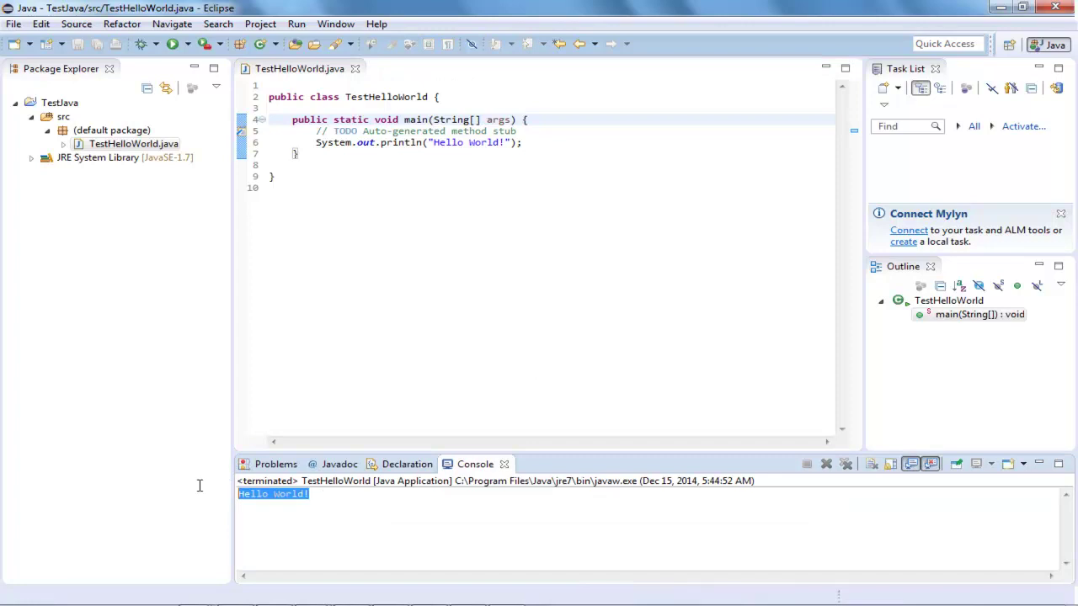
{"action": "left_click", "coordinate": [395, 508]}
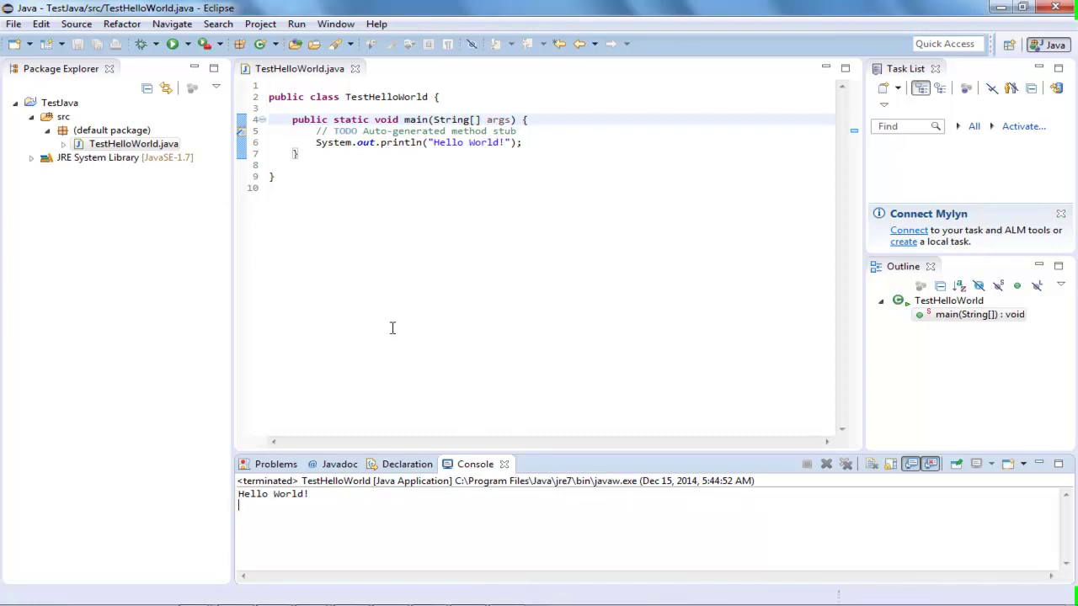
Switch to the 1.3 course outline note in Evernote and review the Eclipse items and section 4 on configuring PyDev
{"action": "mouse_move", "coordinate": [311, 596]}
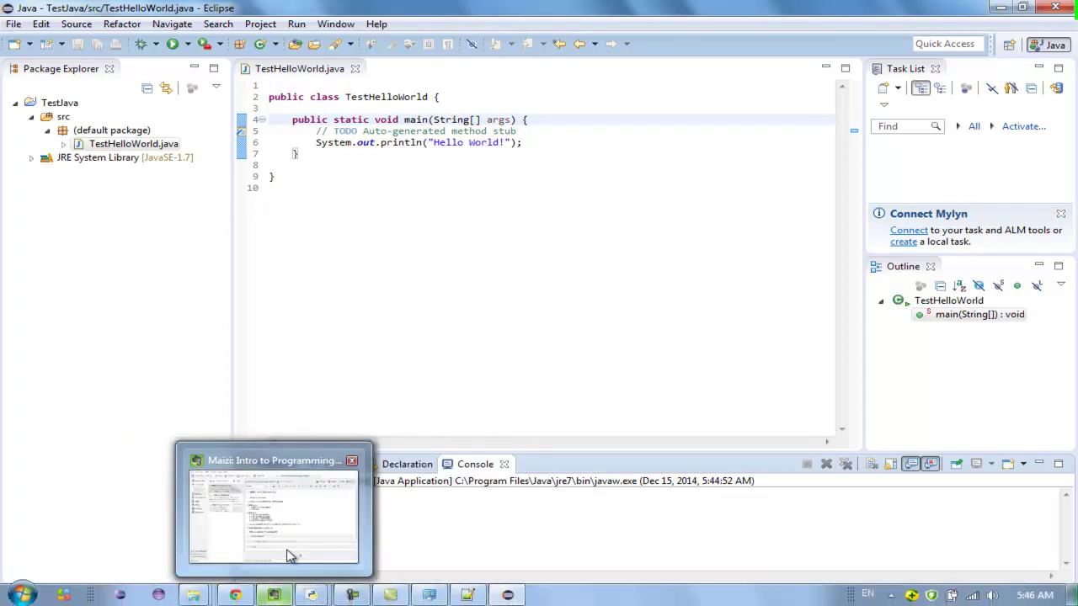
{"action": "left_click", "coordinate": [295, 546]}
{"action": "left_click_drag", "start_coordinate": [464, 268], "coordinate": [363, 245]}
{"action": "left_click", "coordinate": [459, 281]}
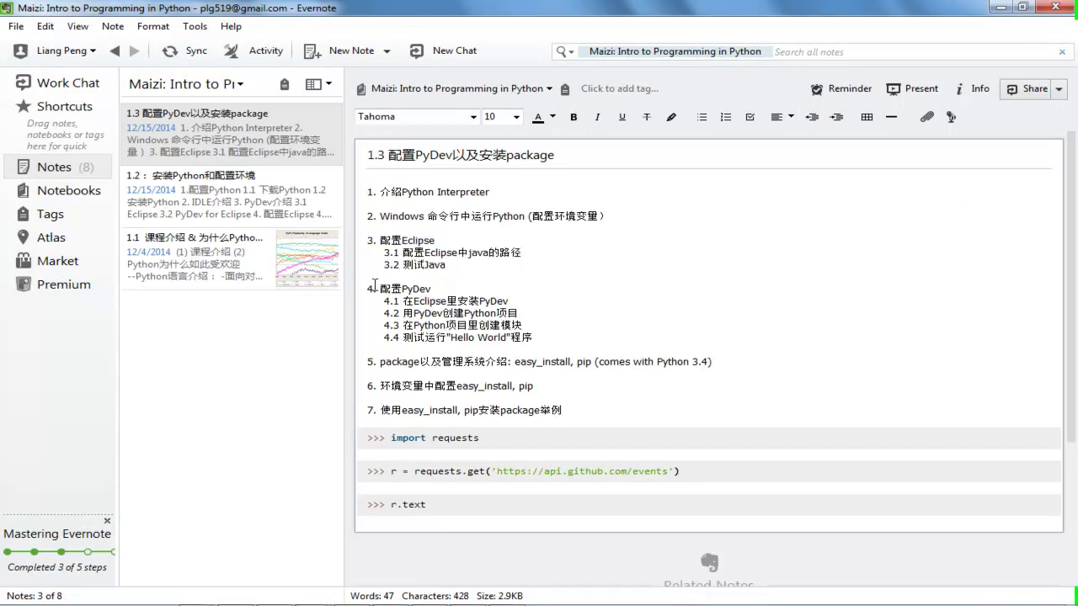
{"action": "left_click_drag", "start_coordinate": [374, 288], "coordinate": [546, 339]}
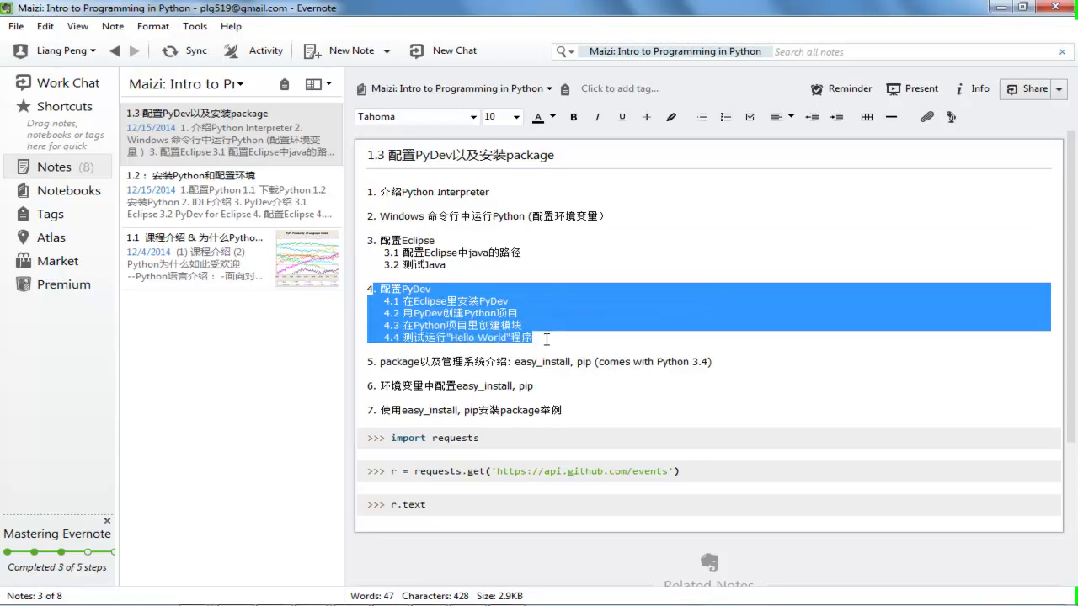